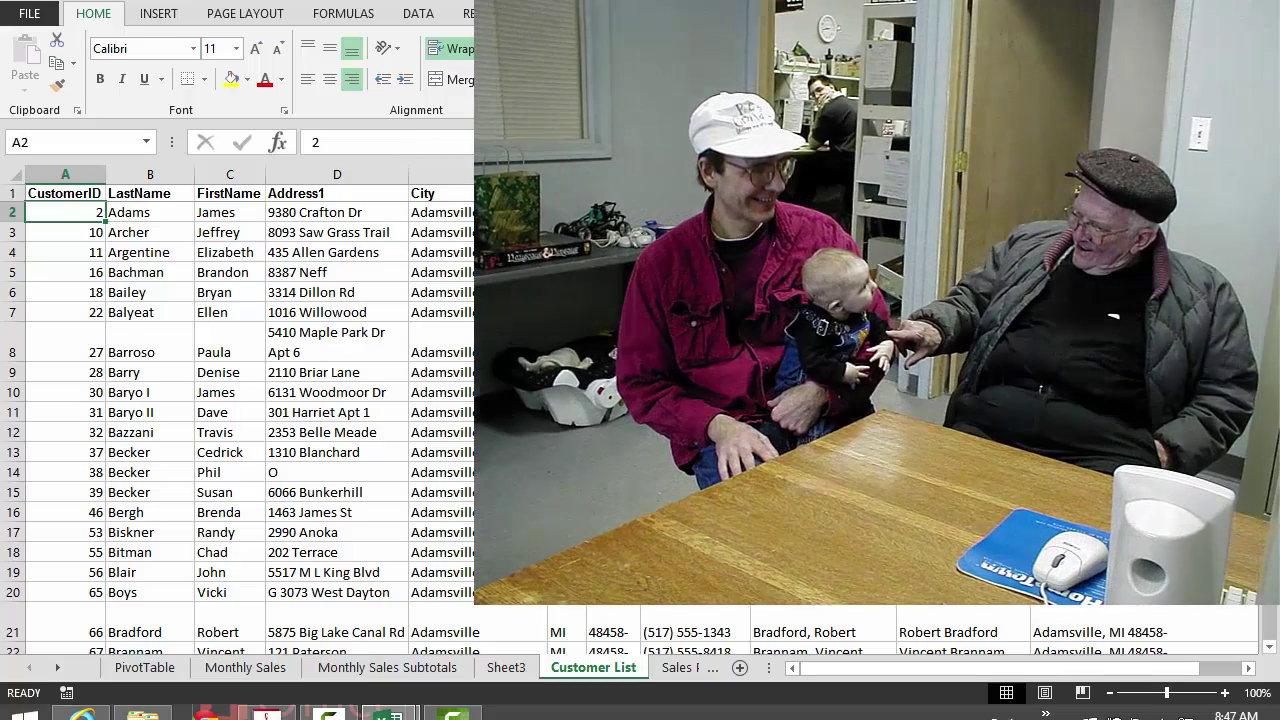
# Select the paired Becker, Burnett and Cahill last-name entries in the customer list
pyautogui.scroll(-4, 240, 400)
pyautogui.click(150, 213)
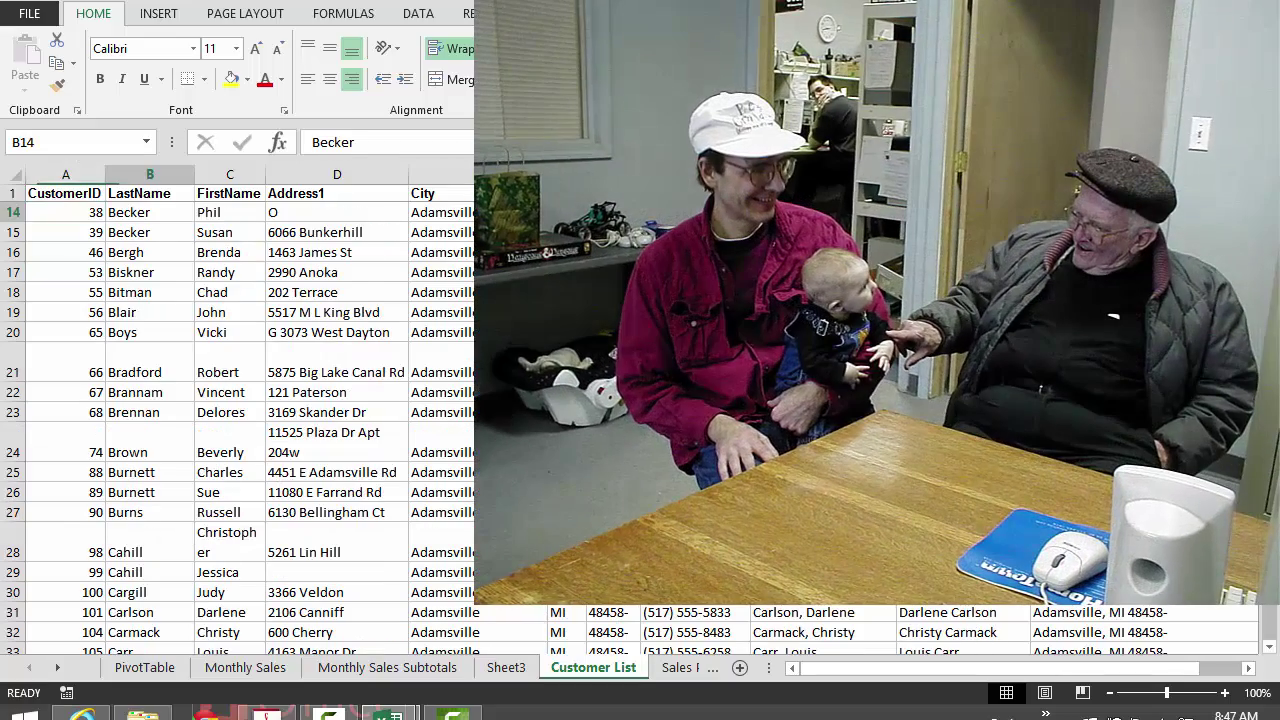
pyautogui.click(150, 233)
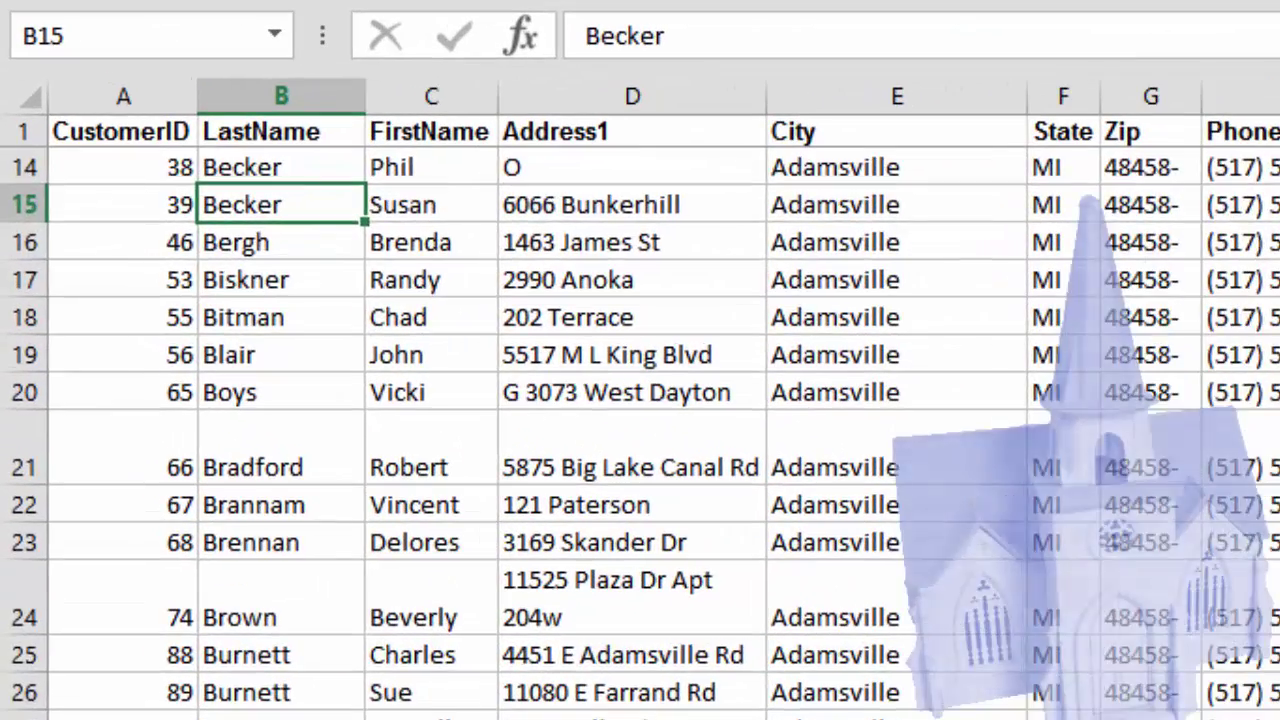
pyautogui.scroll(-3, 640, 430)
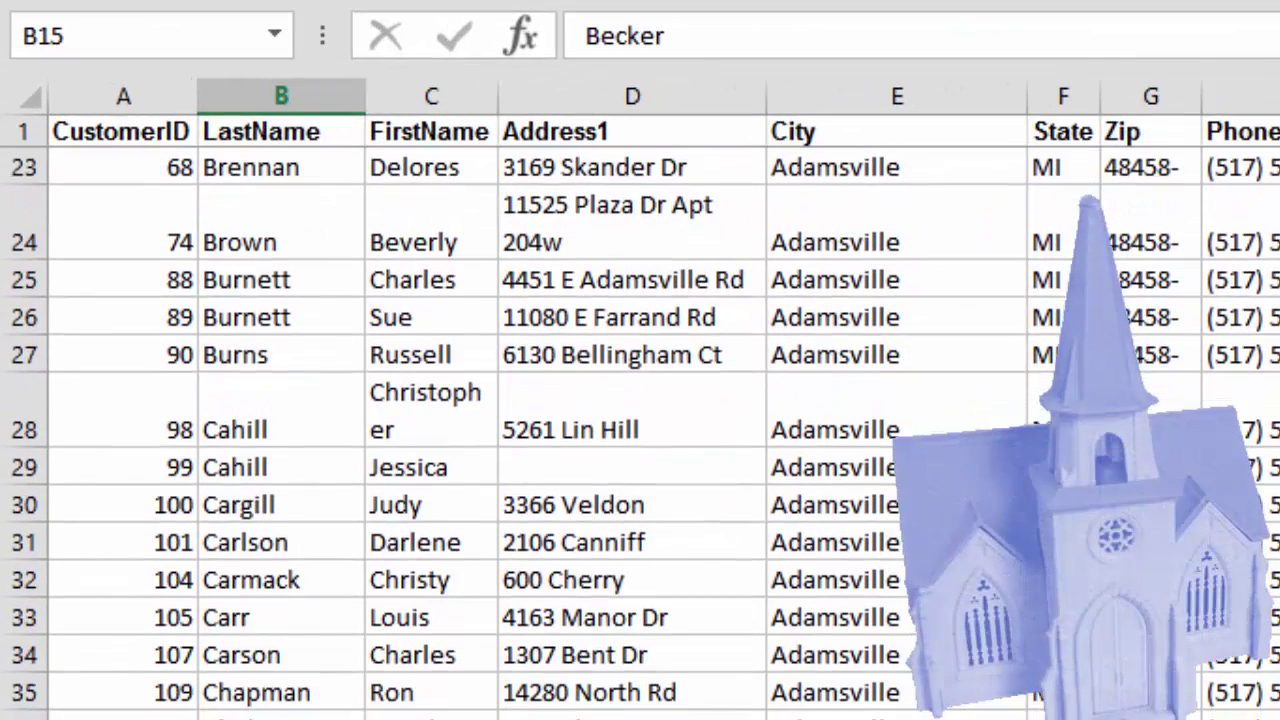
pyautogui.click(281, 281)
pyautogui.click(281, 318)
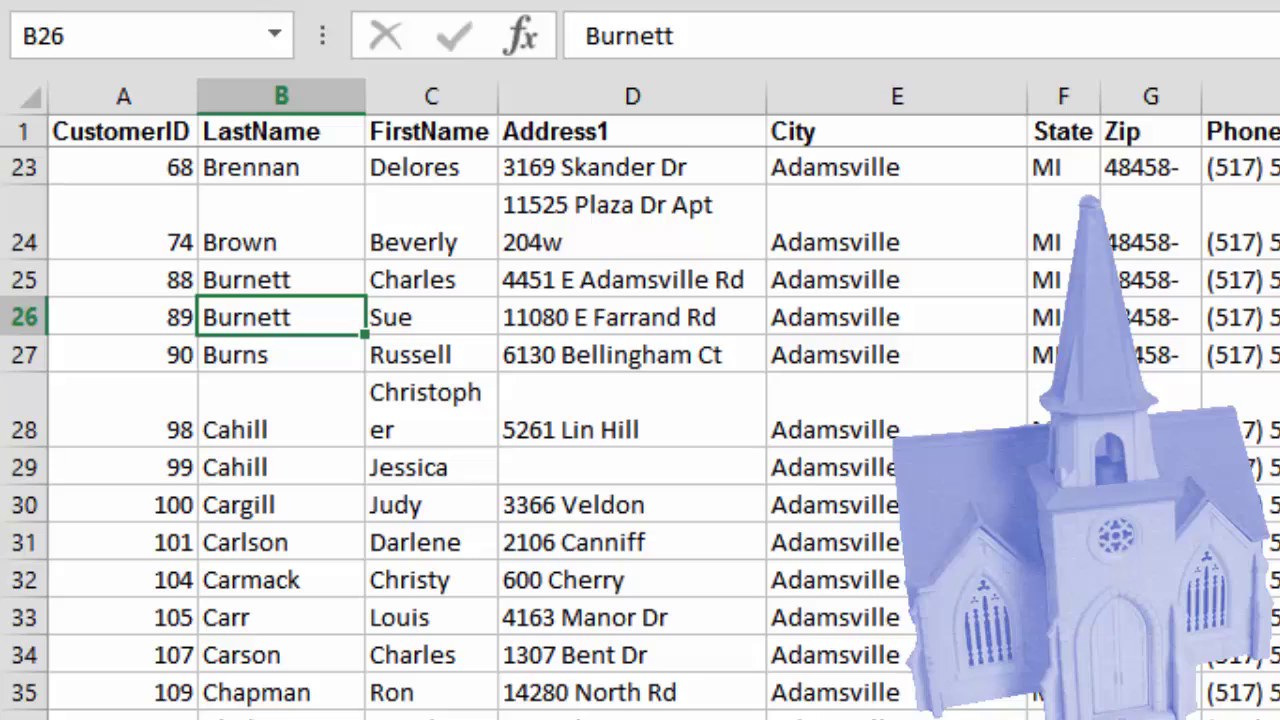
pyautogui.click(281, 428)
pyautogui.click(281, 467)
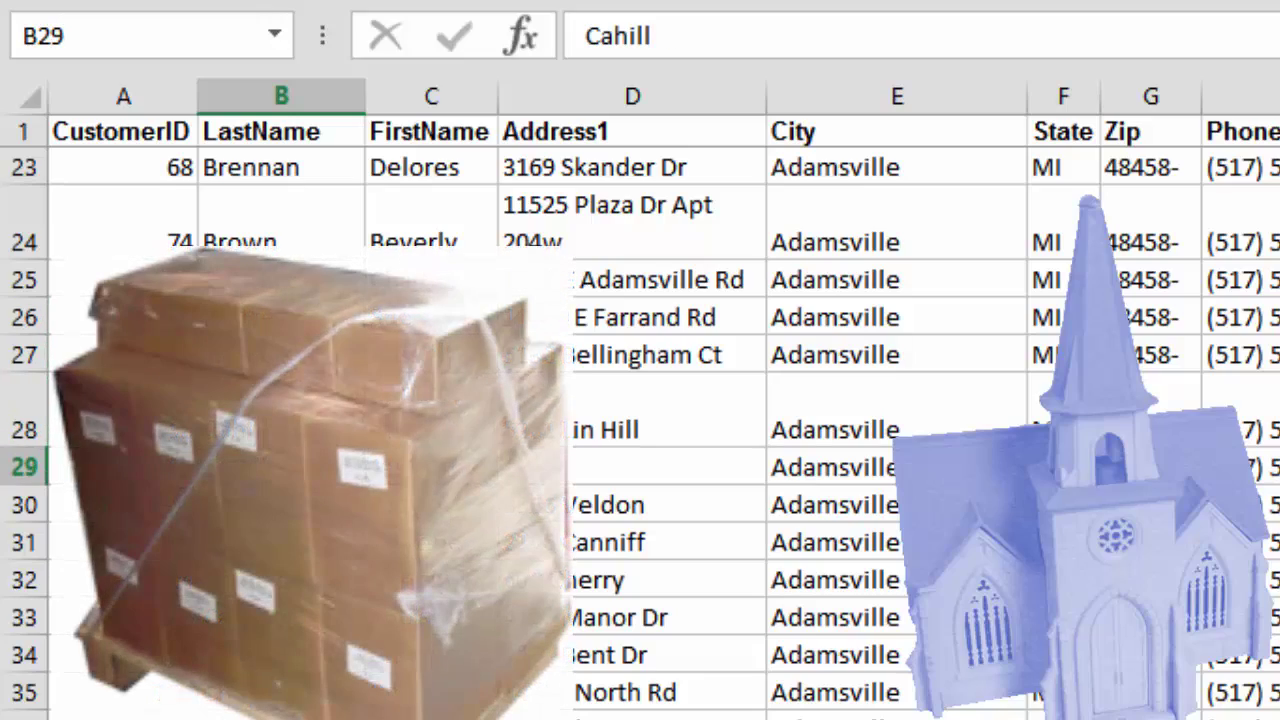
# Select the customers in rows 100–101, then launch Excel 2013 and open Sales 2015.xlsx
pyautogui.scroll(-4, 640, 430)
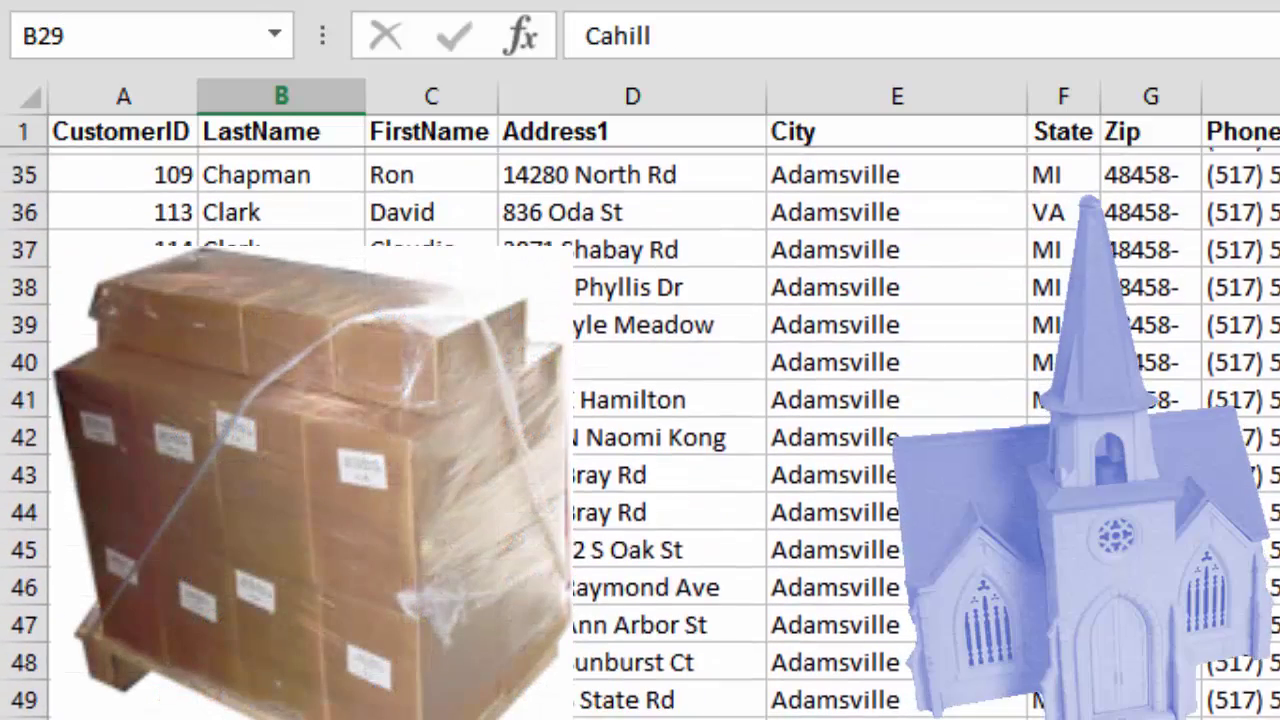
pyautogui.scroll(-6, 640, 430)
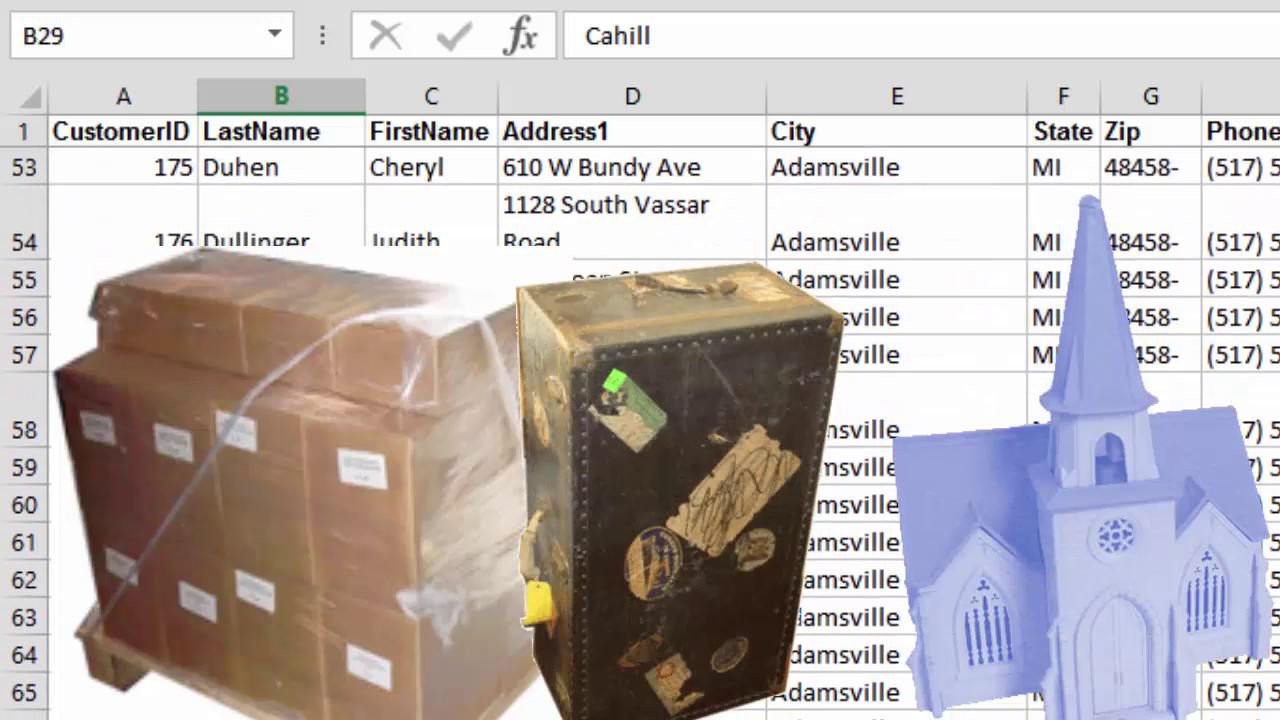
pyautogui.scroll(-7, 640, 430)
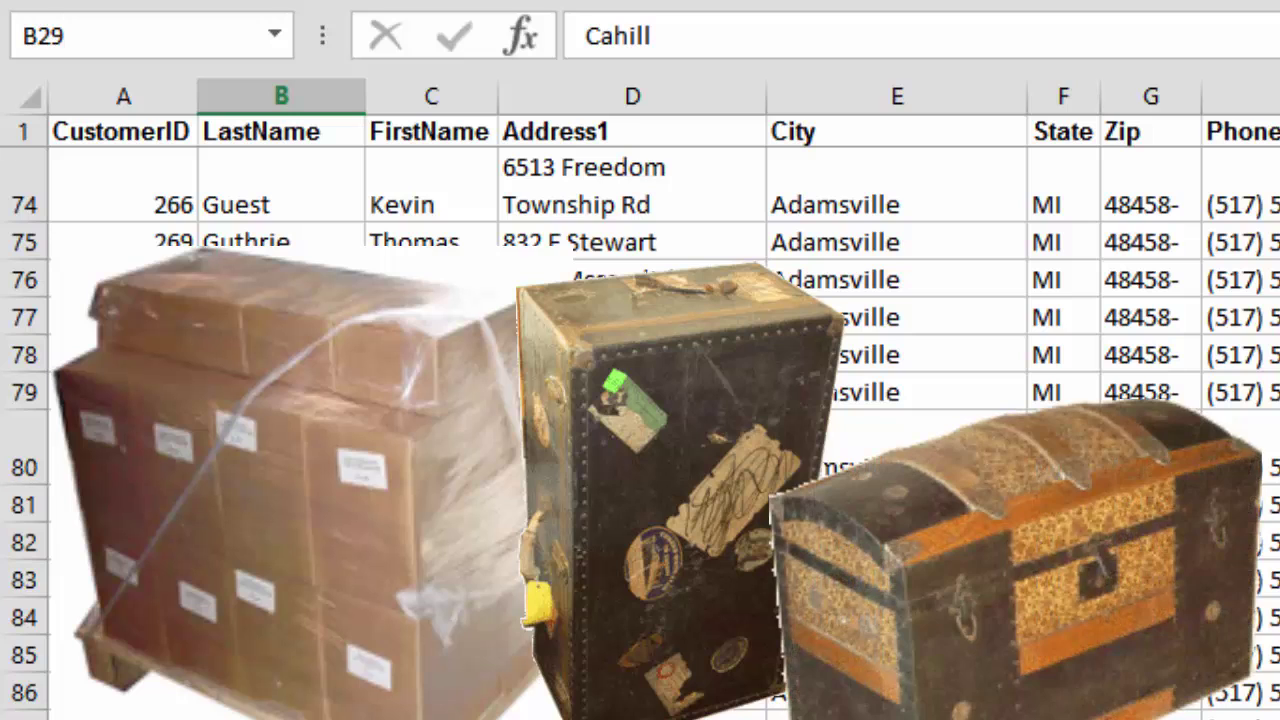
pyautogui.scroll(-6, 640, 430)
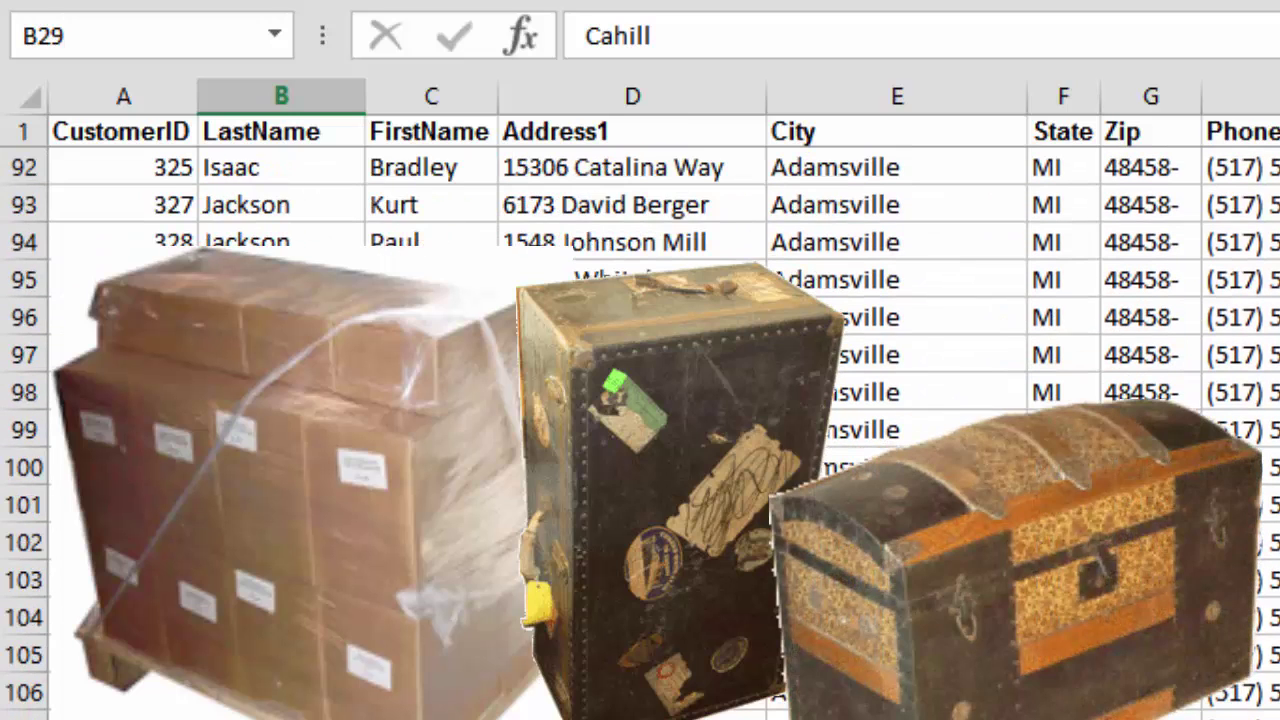
pyautogui.click(281, 467)
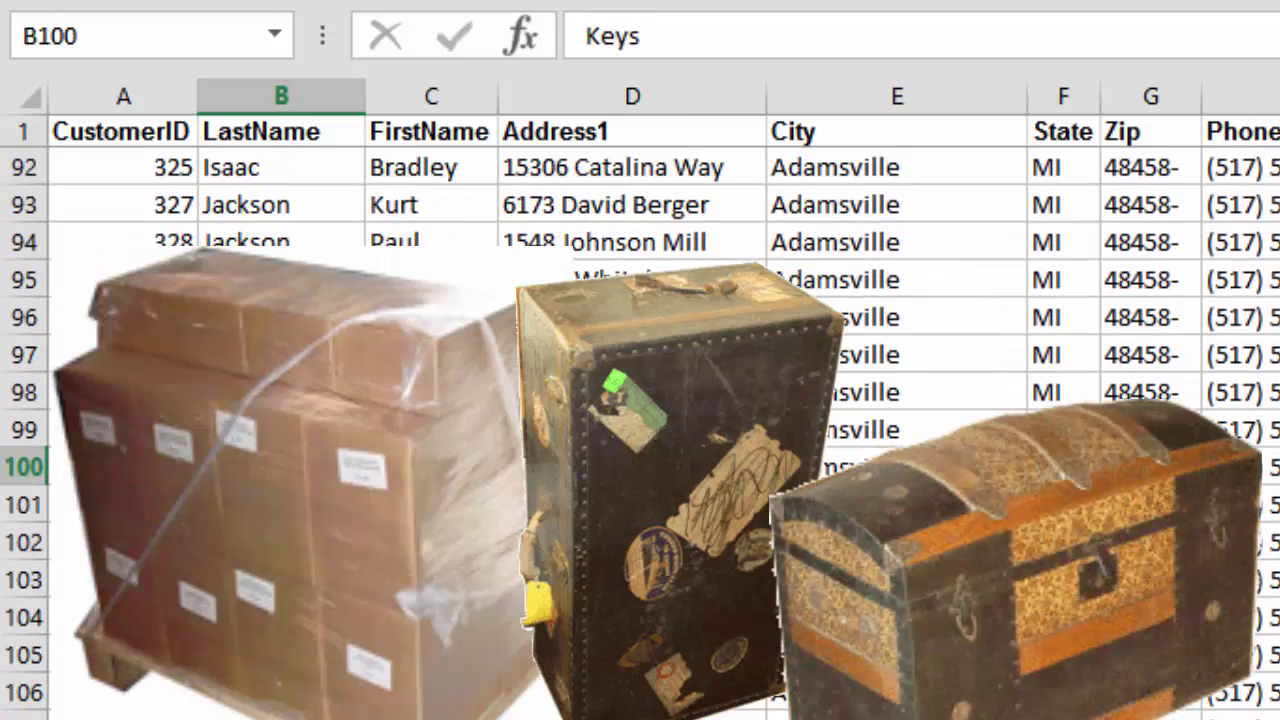
pyautogui.click(281, 505)
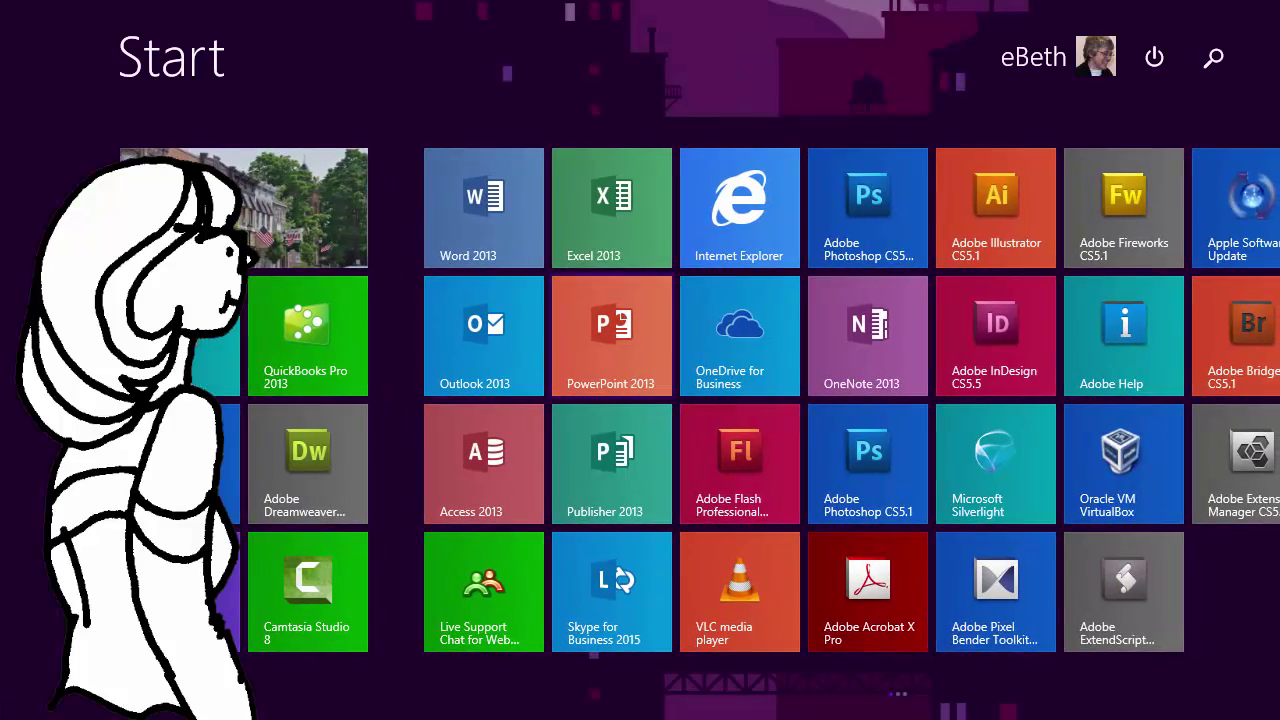
pyautogui.click(612, 208)
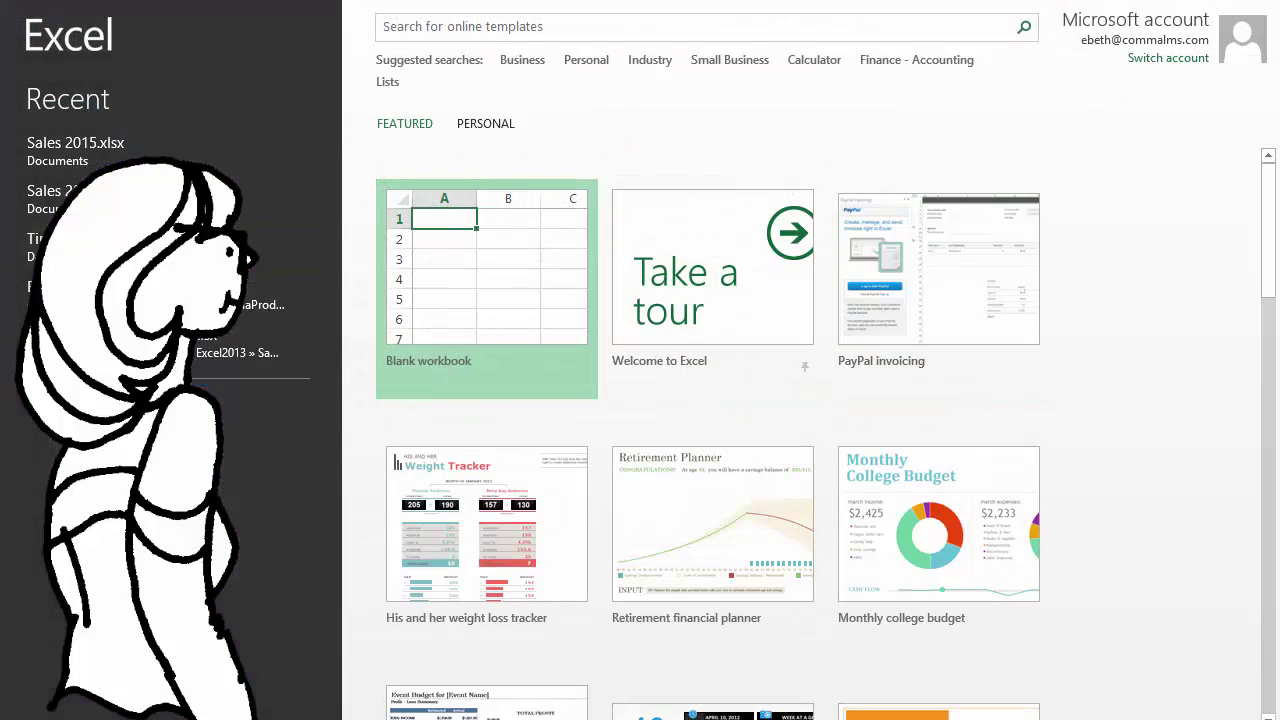
pyautogui.click(75, 150)
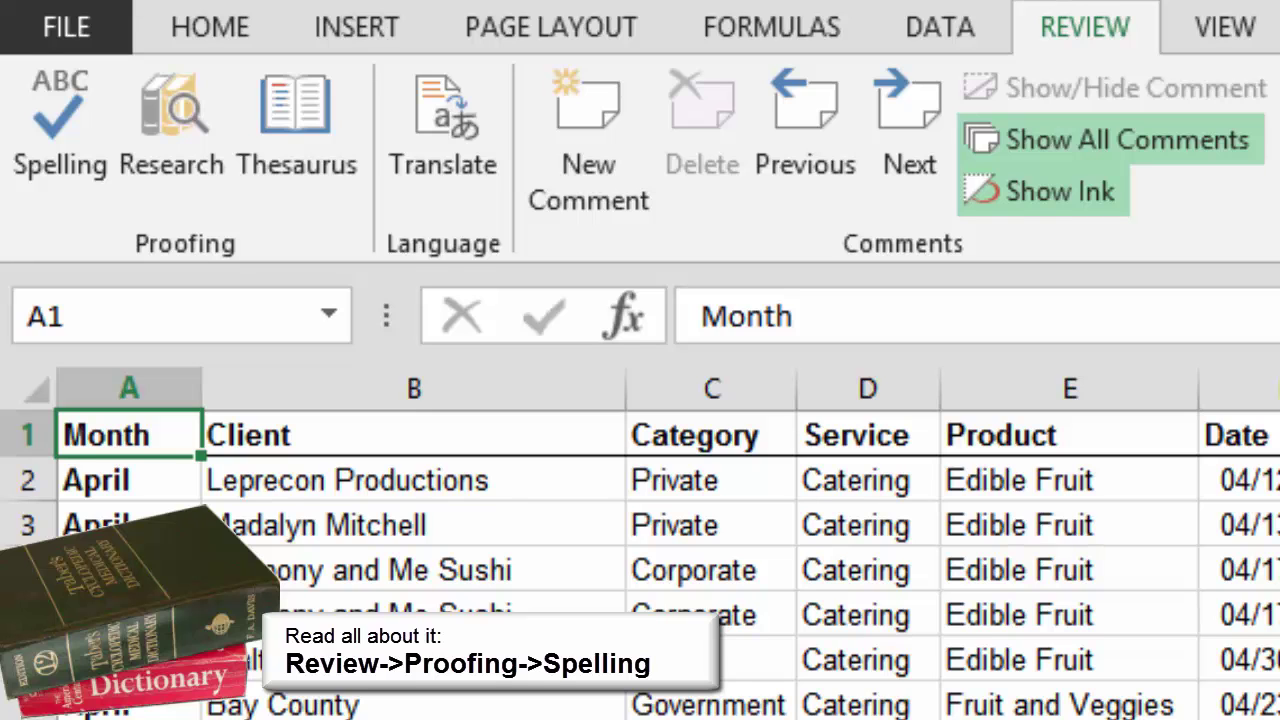
# Spell-check the sheet: fix the Leprechaun Productions misspellings, and ignore all for names like Meijers
pyautogui.click(60, 125)
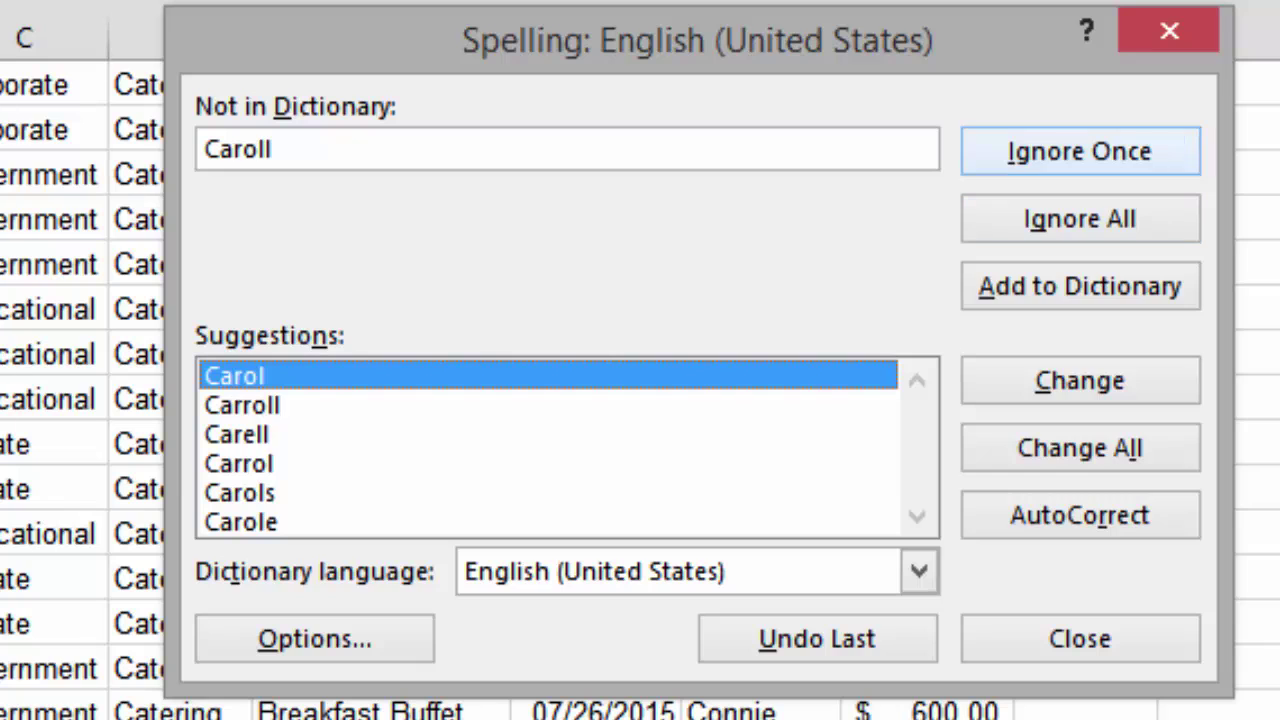
pyautogui.click(1080, 219)
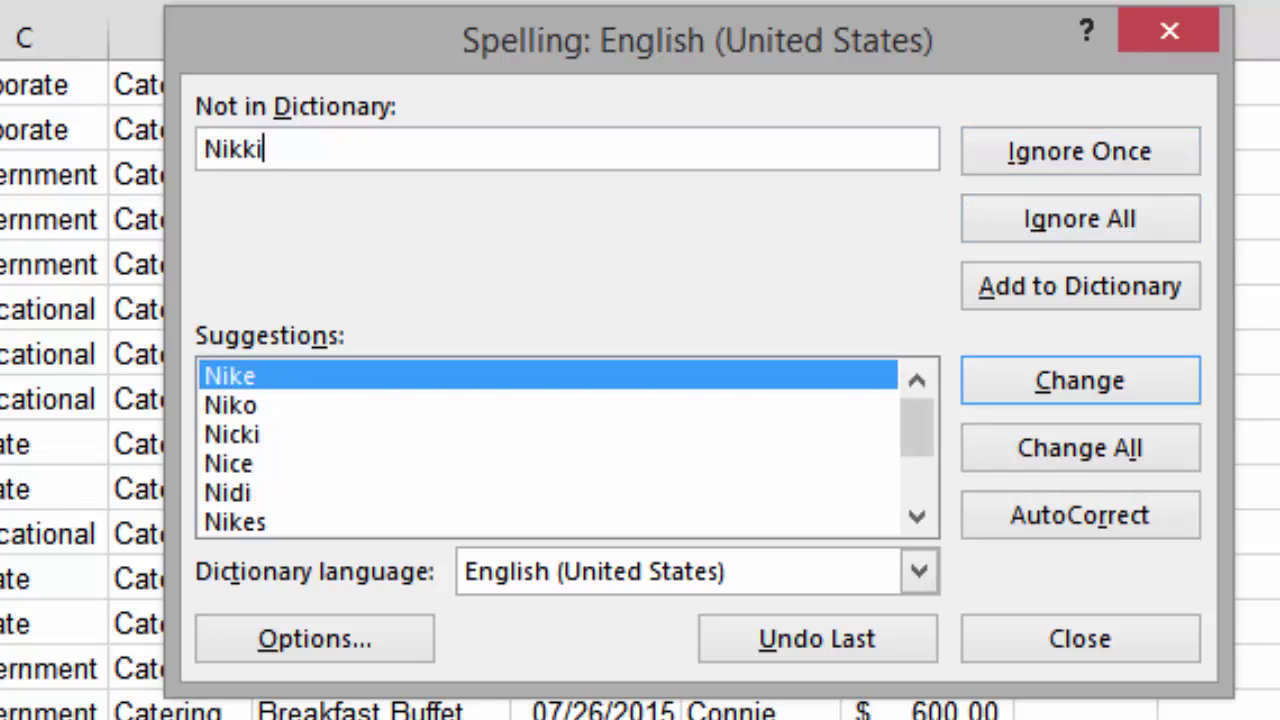
pyautogui.click(1080, 381)
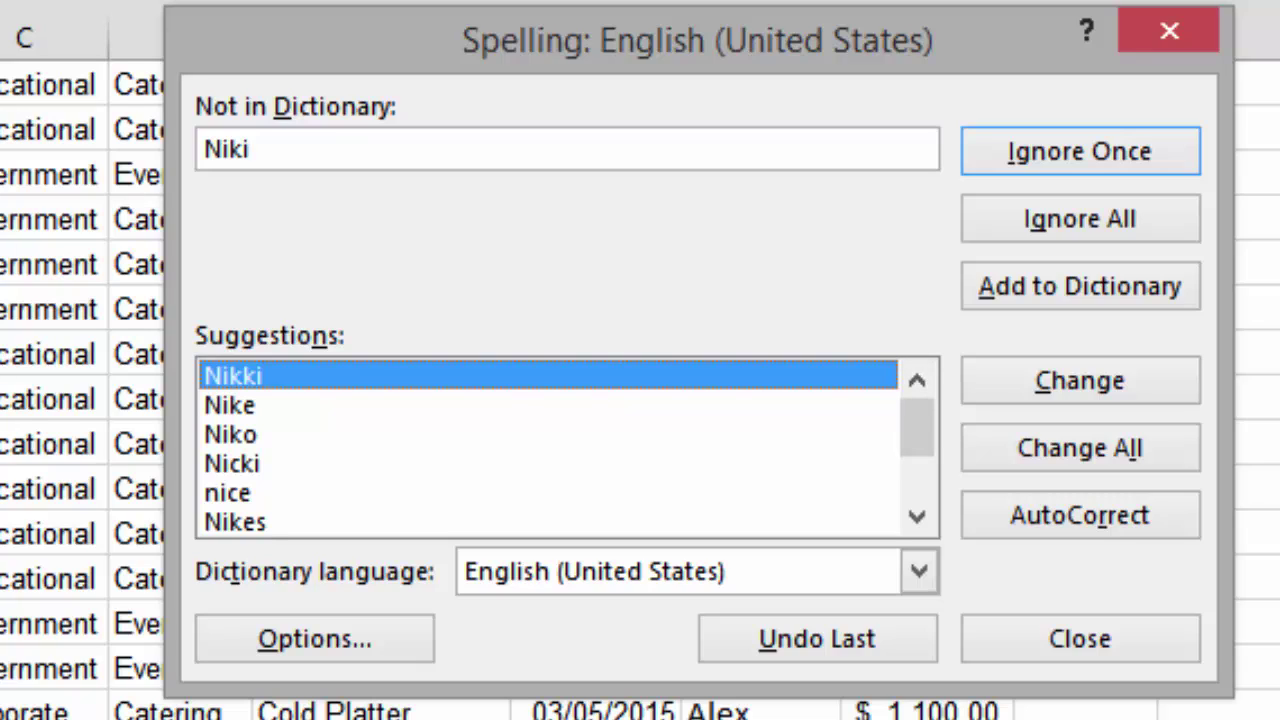
pyautogui.click(1080, 448)
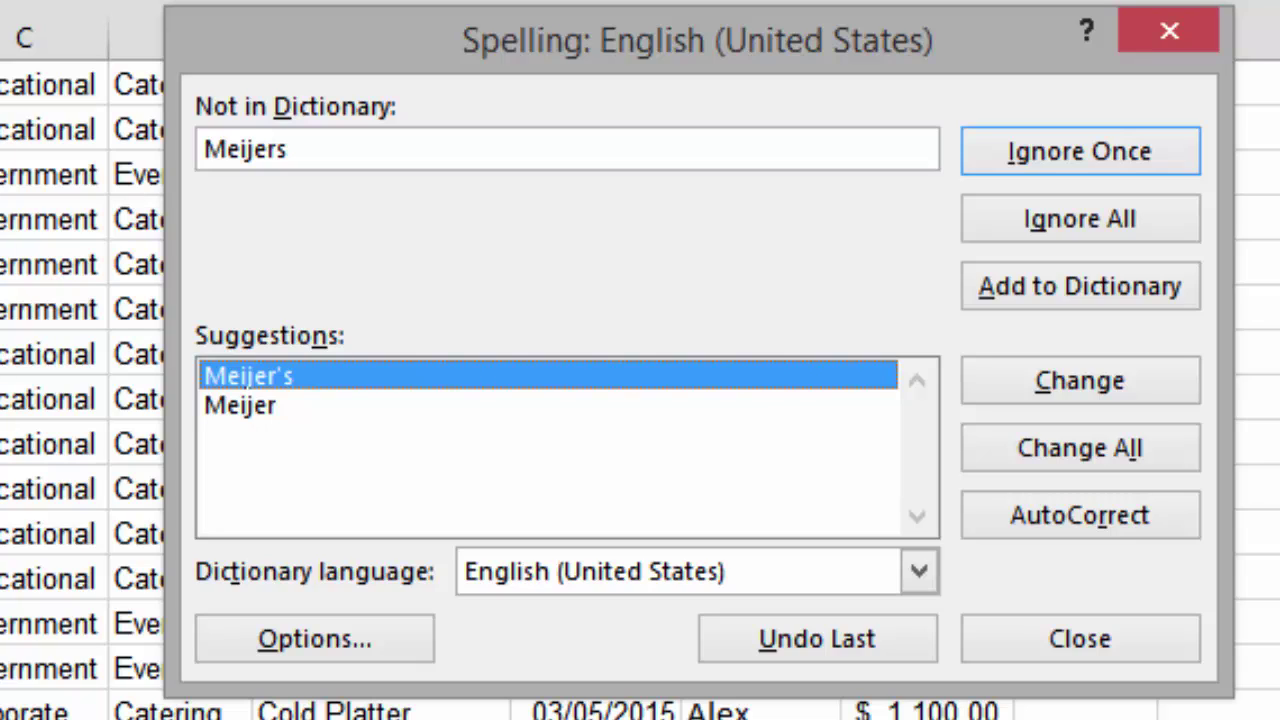
pyautogui.click(1080, 218)
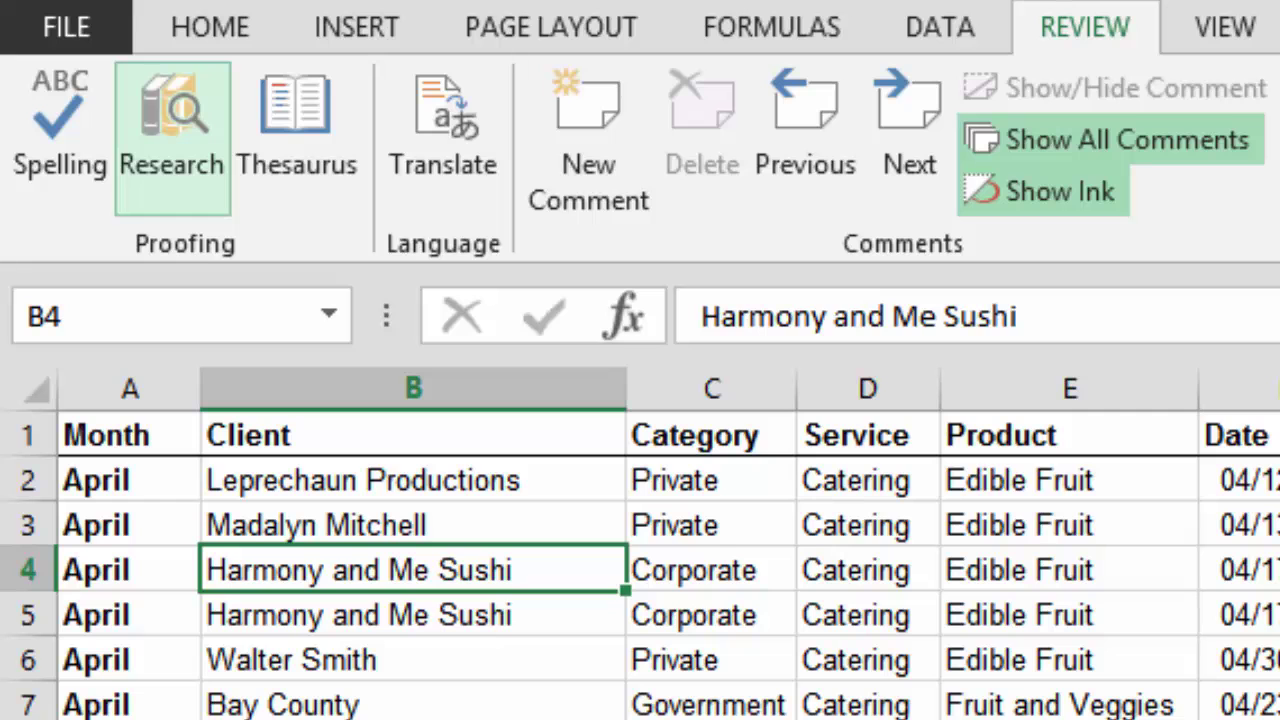
pyautogui.click(172, 138)
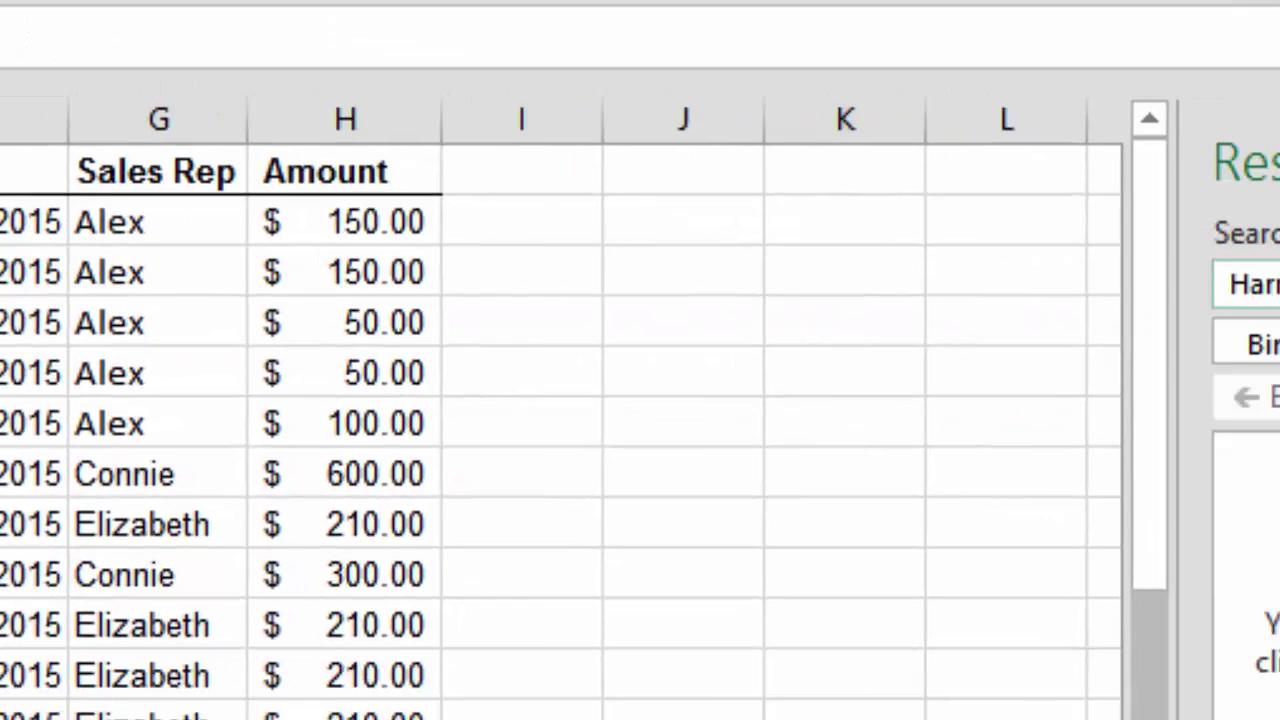
pyautogui.moveTo(728, 177); pyautogui.dragTo(966, 177)
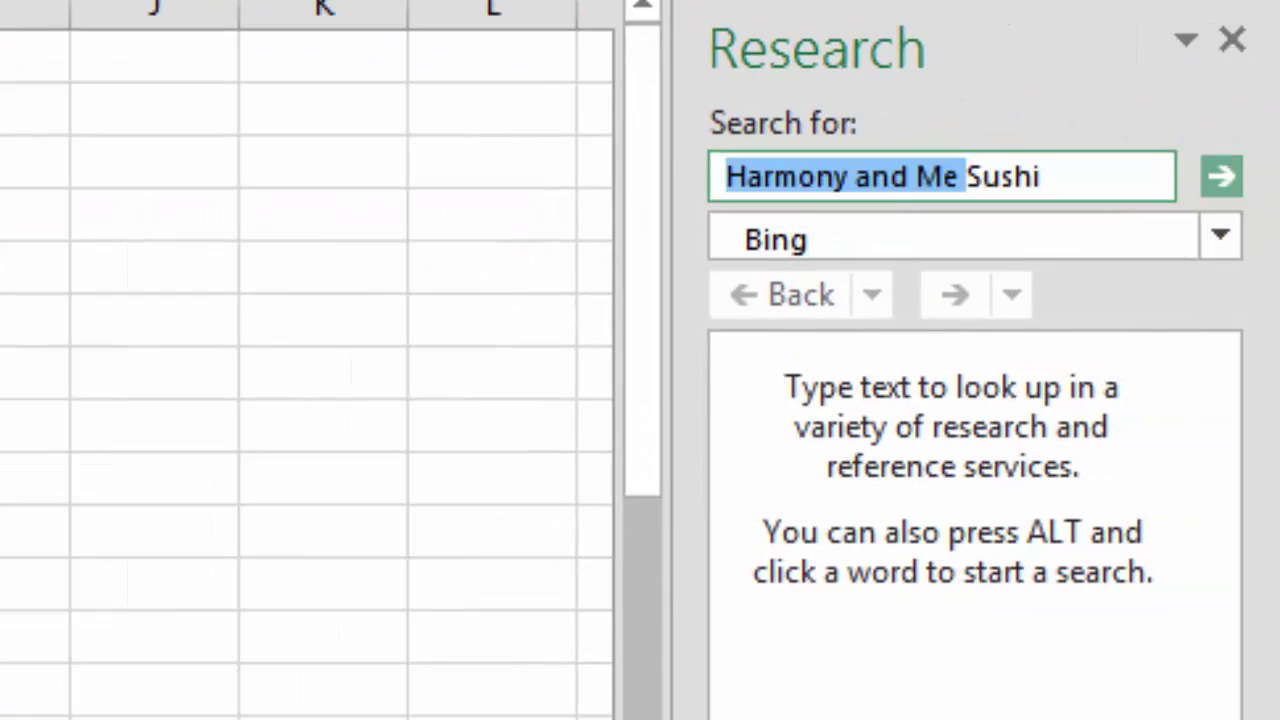
pyautogui.press('BackSpace')
pyautogui.press('Return')
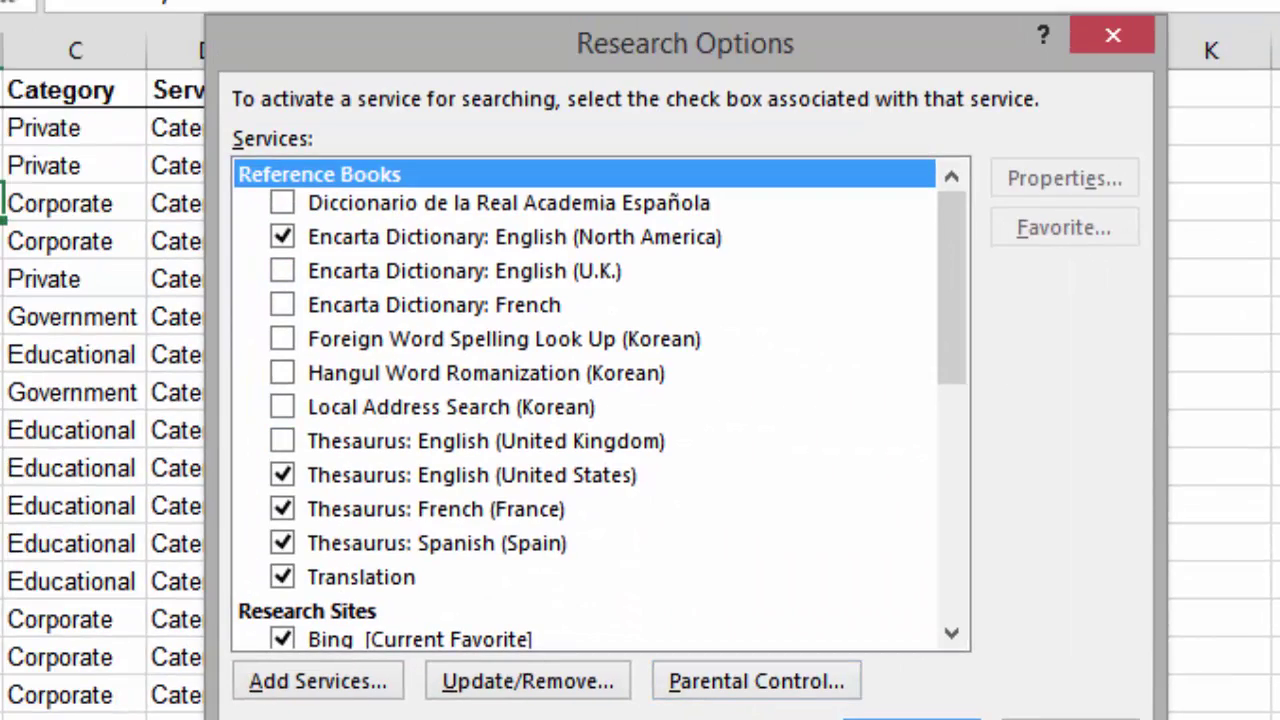
pyautogui.moveTo(951, 300); pyautogui.dragTo(951, 535)
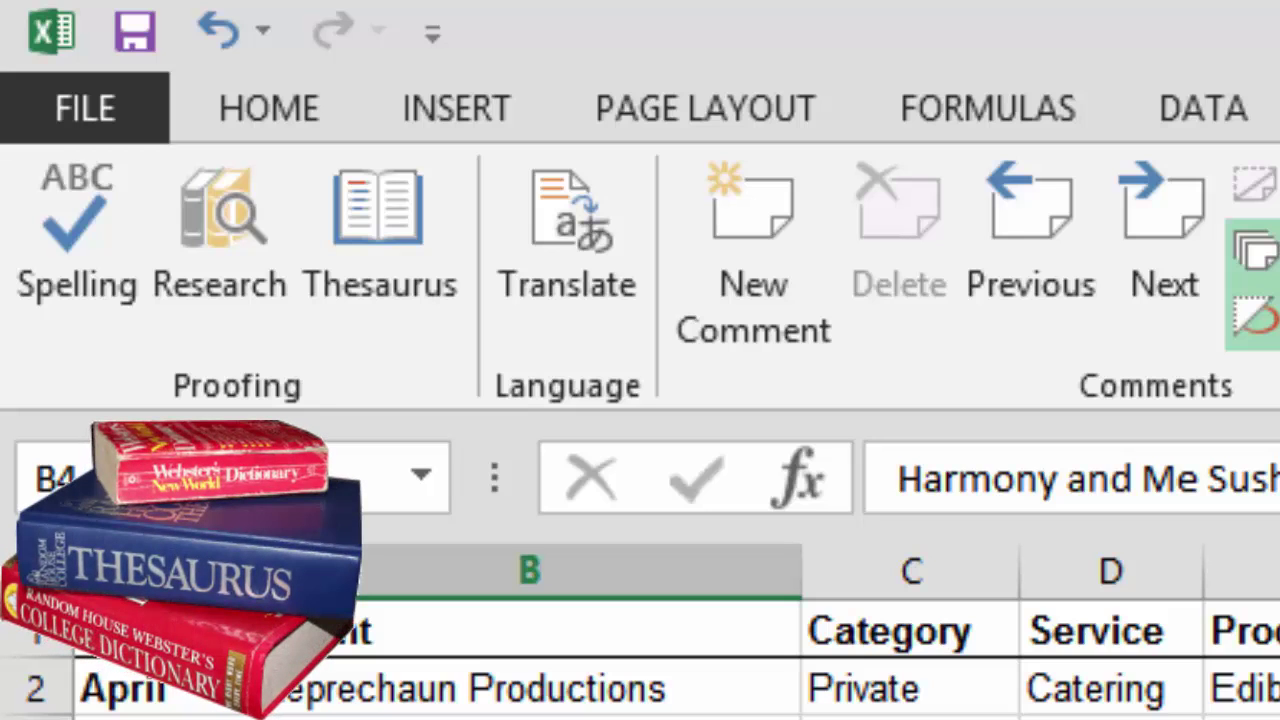
# Look up thesaurus synonyms for Private in cell C2 and open the Reserved synonym's dropdown
pyautogui.click(910, 689)
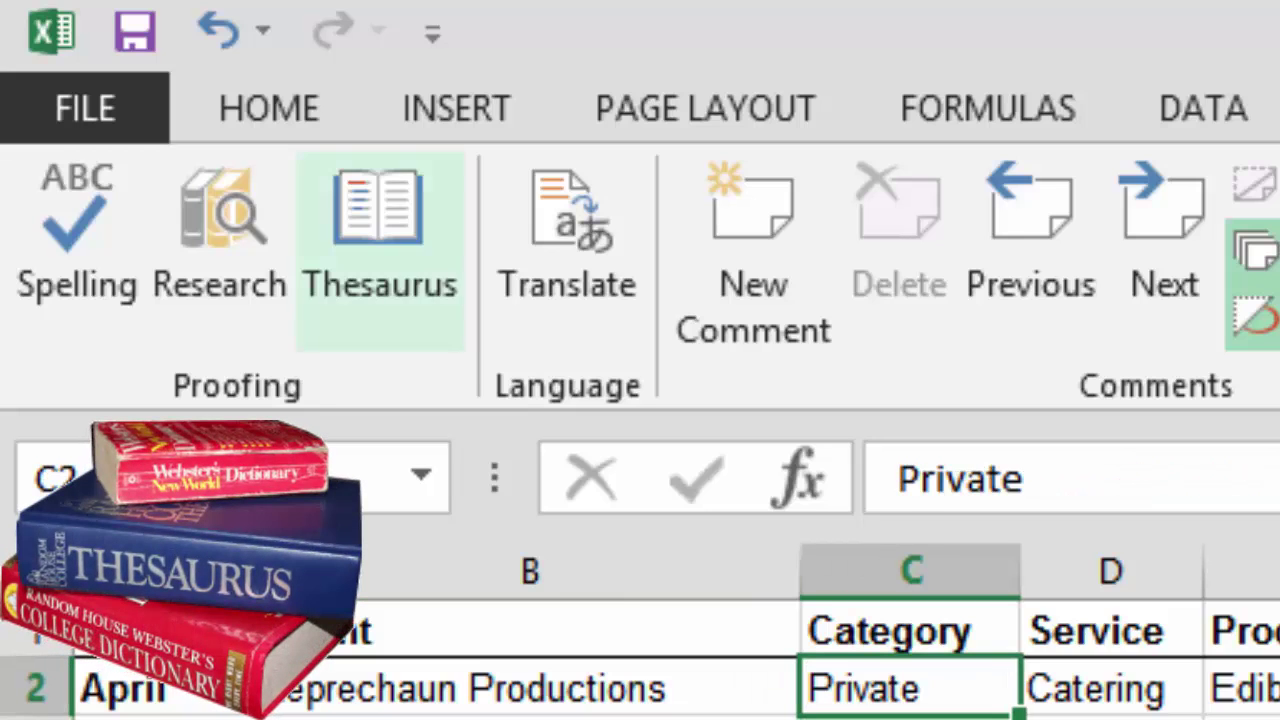
pyautogui.click(380, 250)
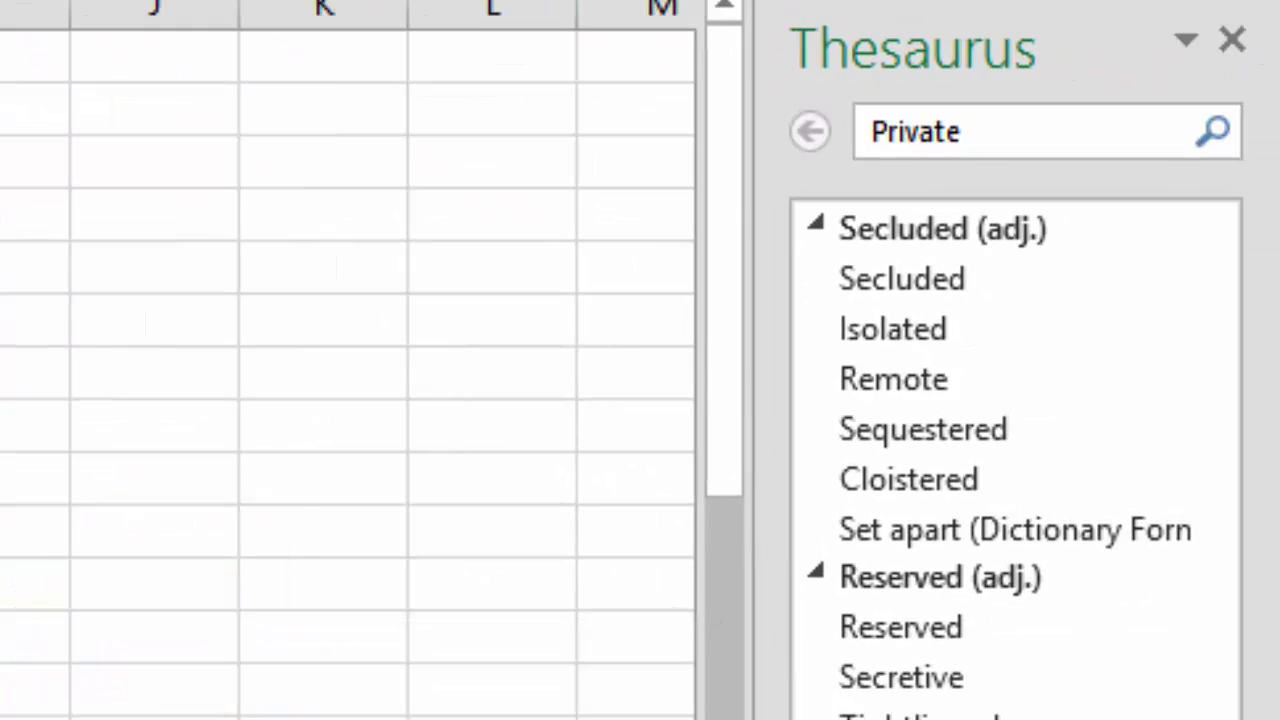
pyautogui.scroll(-3, 1015, 460)
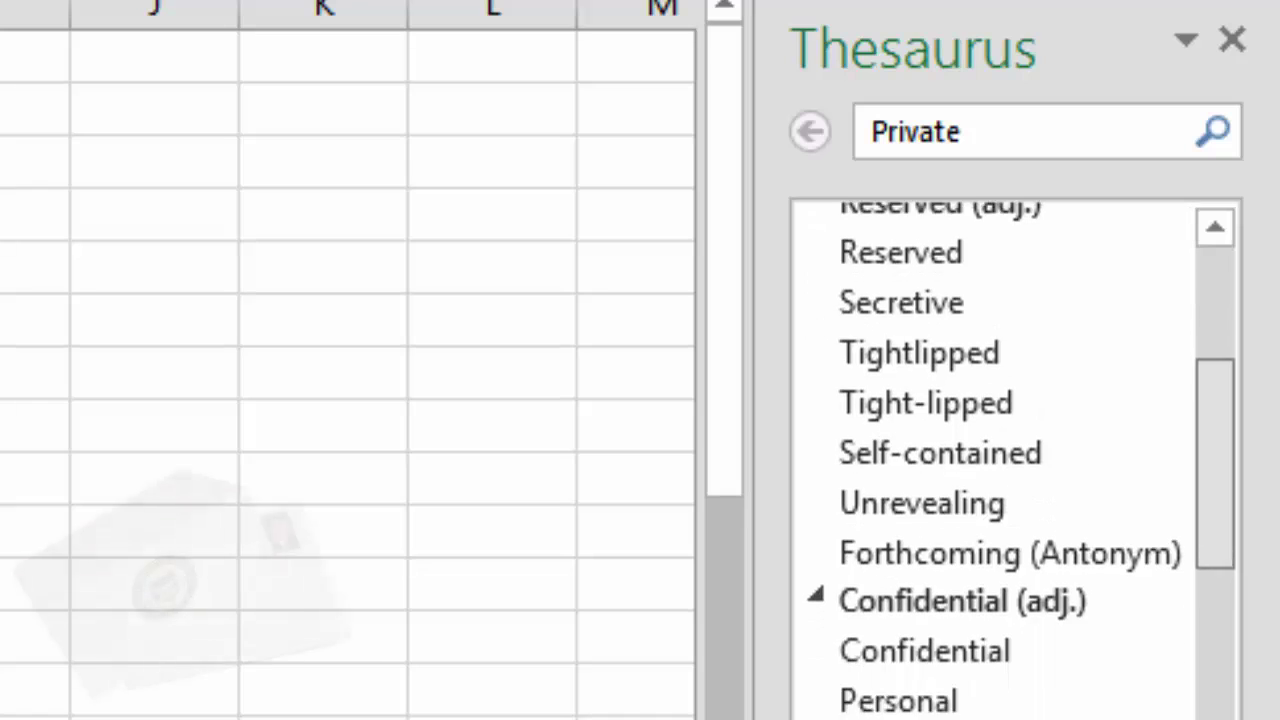
pyautogui.scroll(-3, 1015, 460)
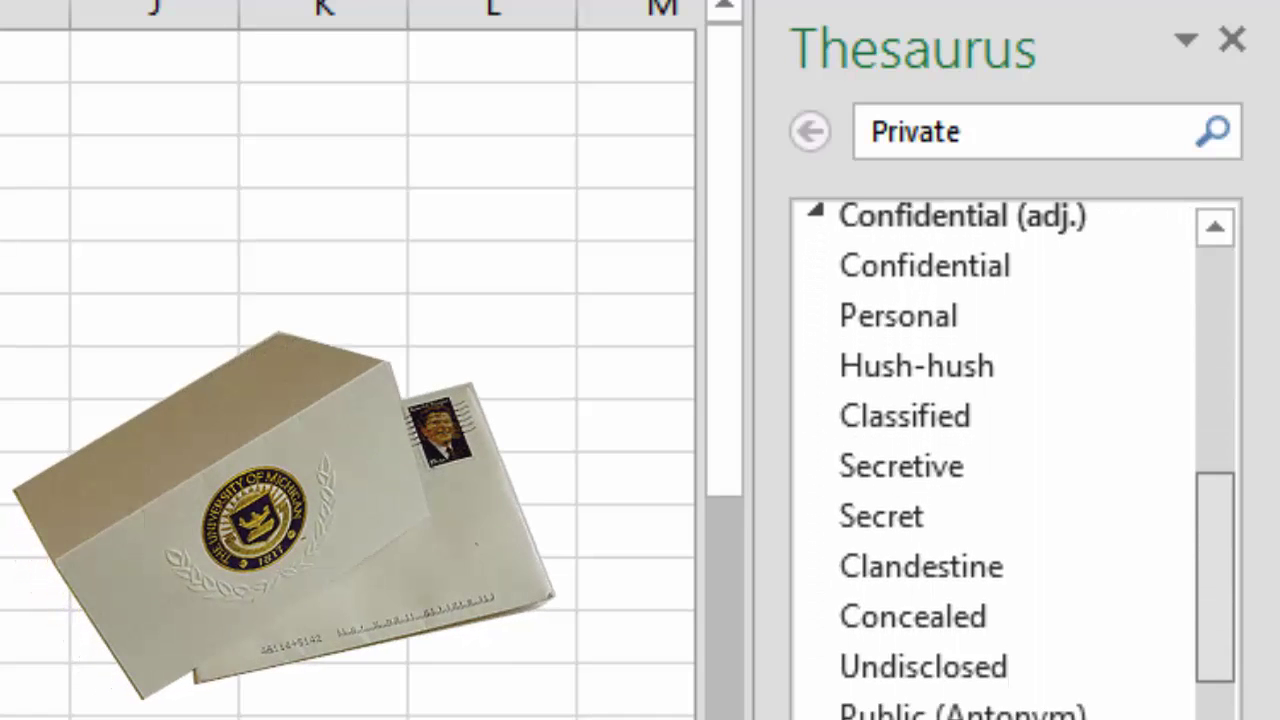
pyautogui.scroll(-2, 1015, 460)
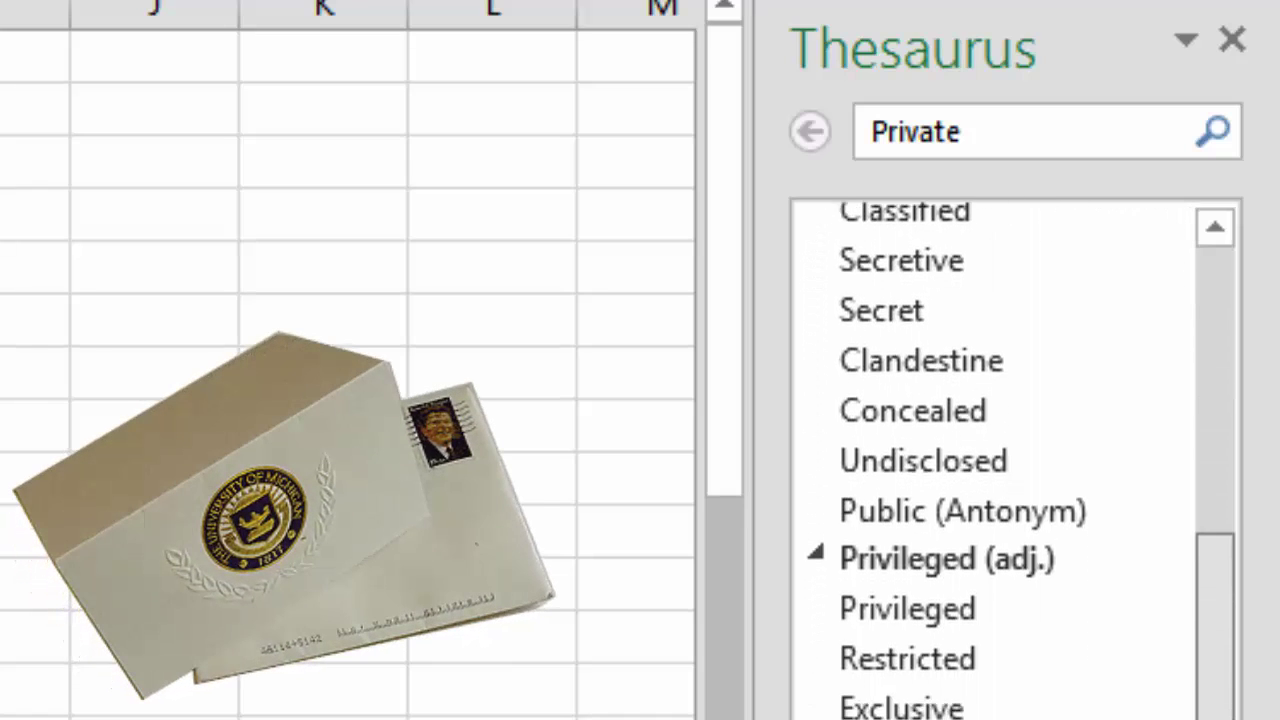
pyautogui.scroll(-5, 1015, 460)
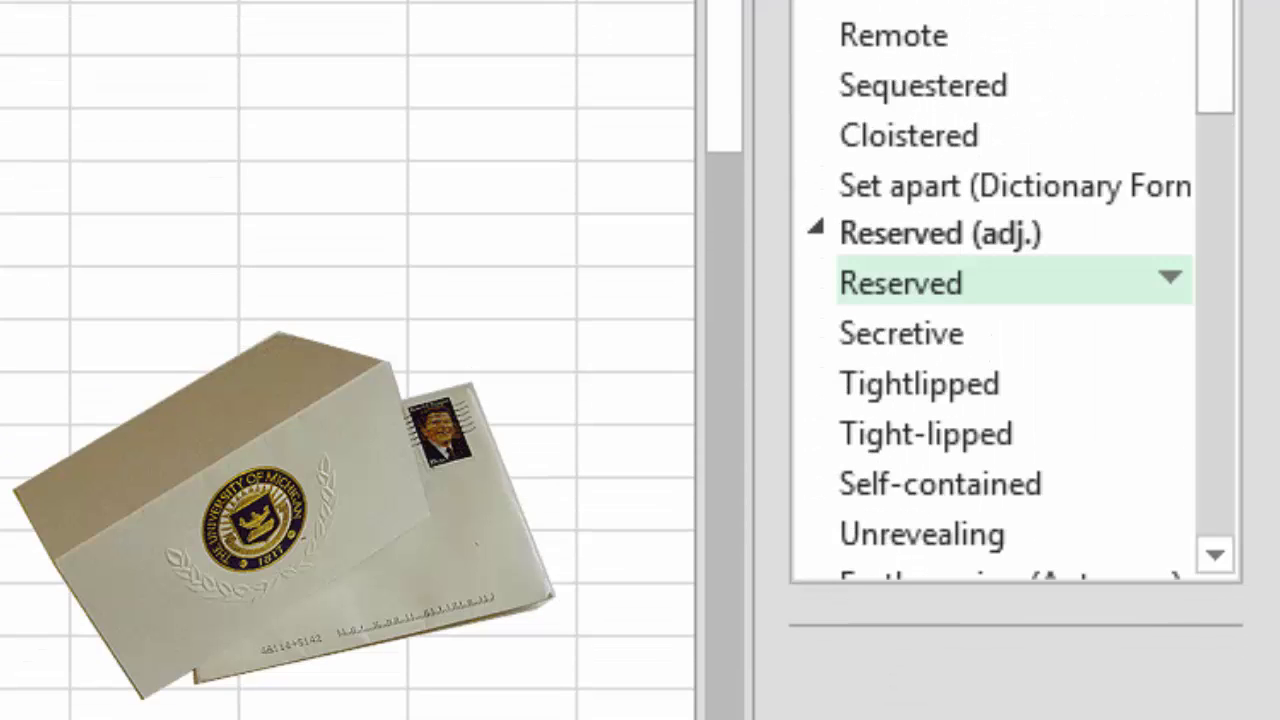
pyautogui.click(1170, 278)
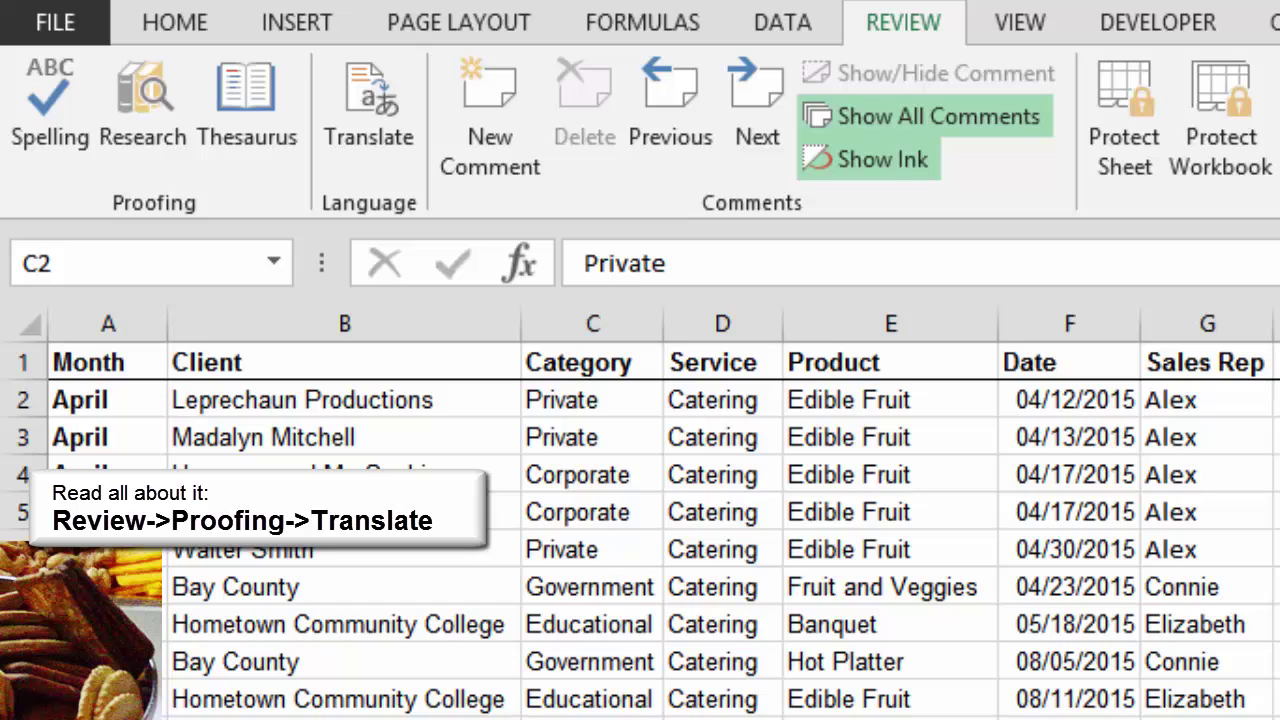
# Translate the word Banquet in cell E8 using the Research pane
pyautogui.click(890, 624)
pyautogui.click(369, 115)
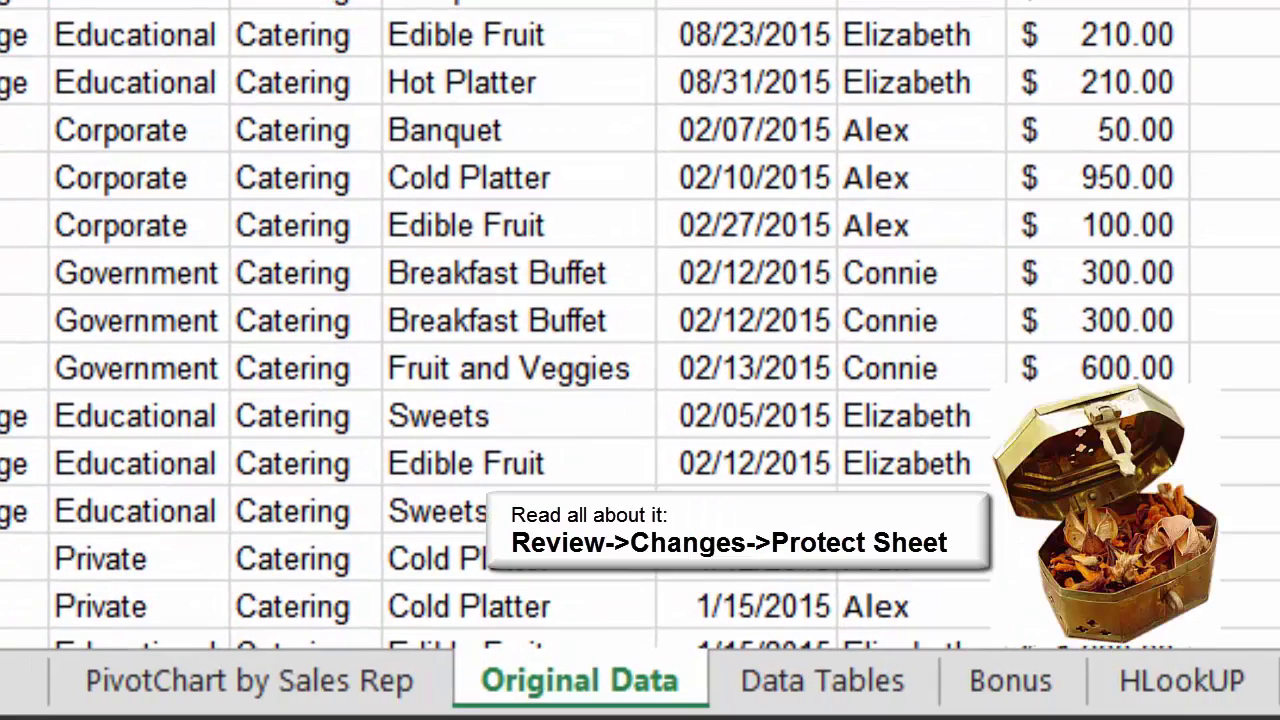
# Protect the PivotChart by Sales Rep sheet with no password, allowing only locked/unlocked cell selection
pyautogui.hotkey('ctrl', 'pageup')
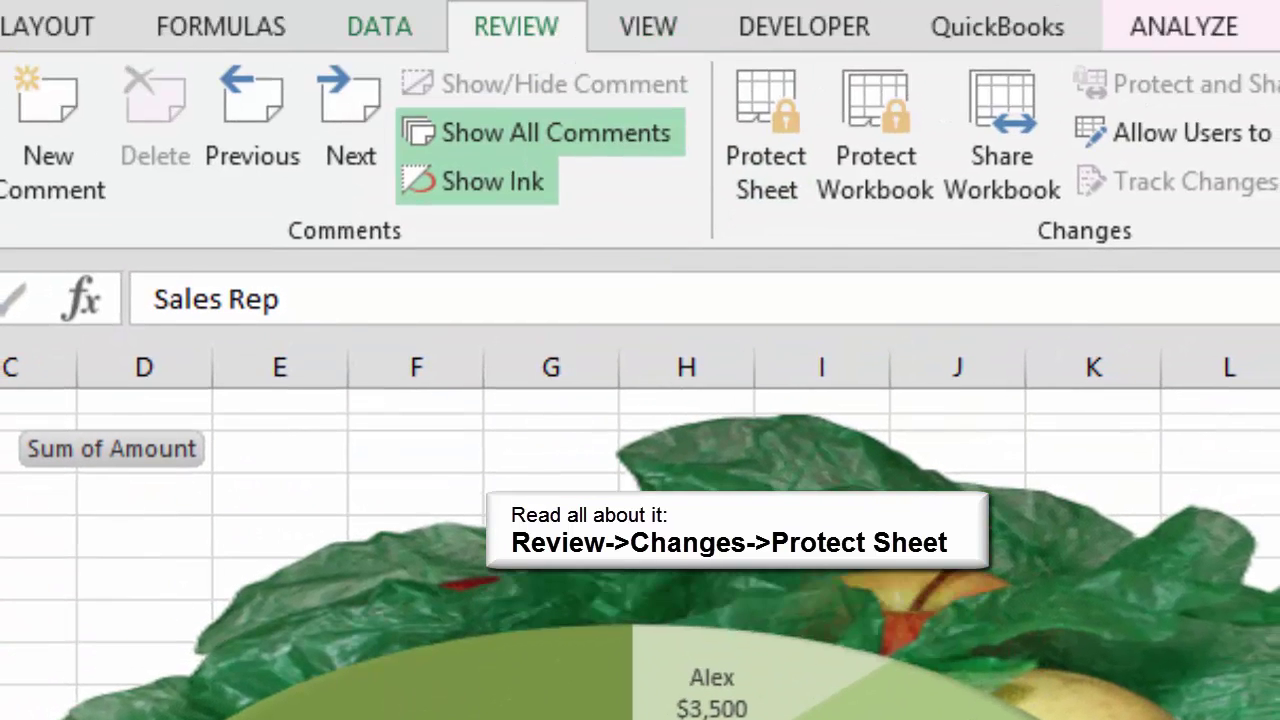
pyautogui.click(766, 135)
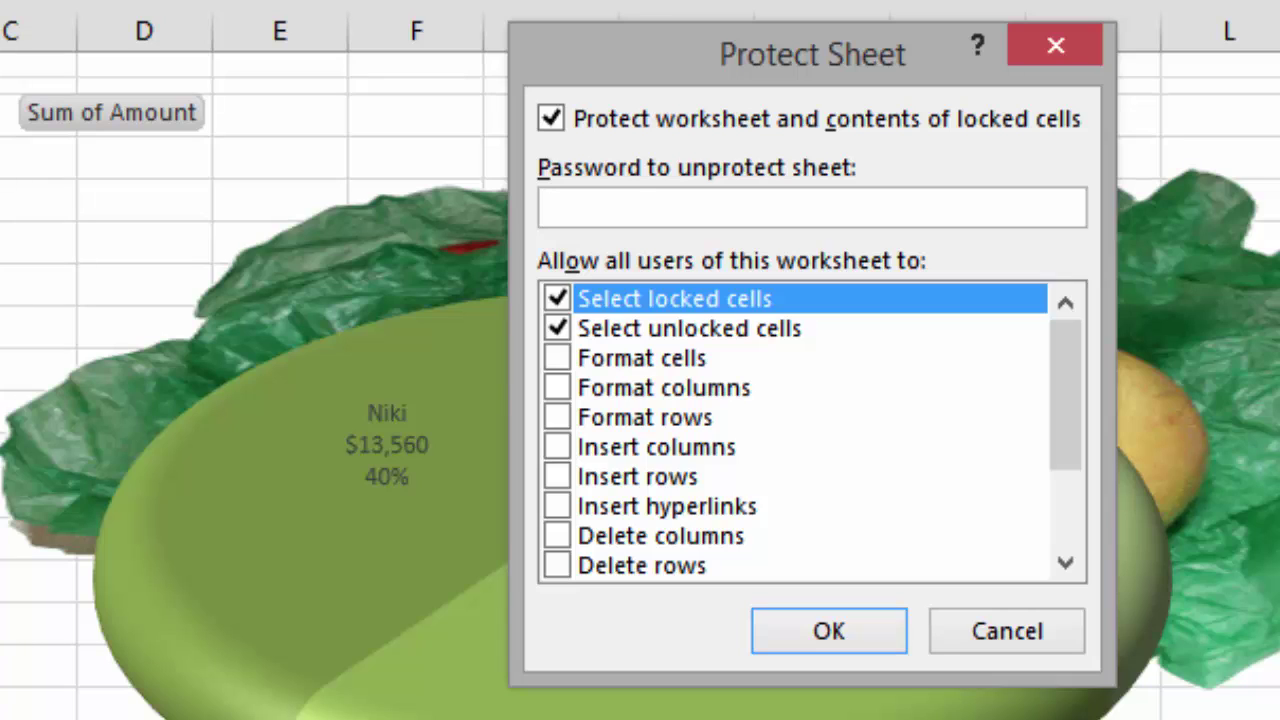
pyautogui.scroll(-2, 1066, 400)
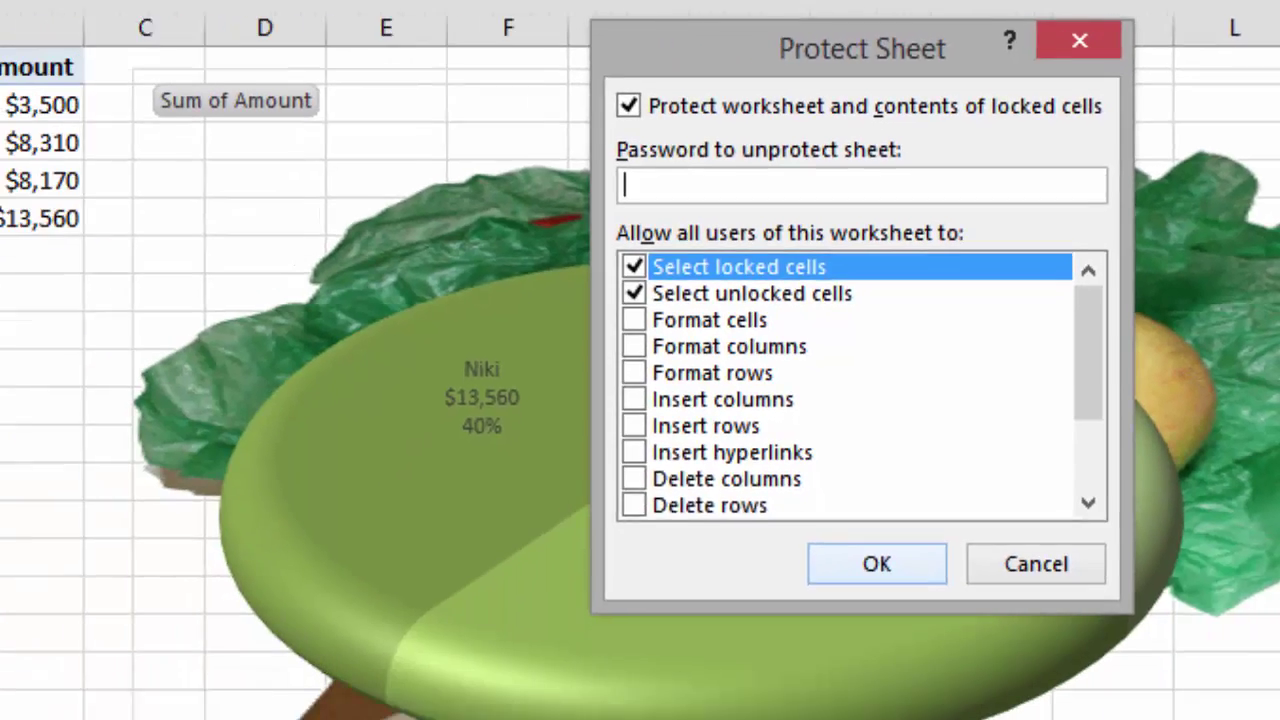
pyautogui.press('Return')
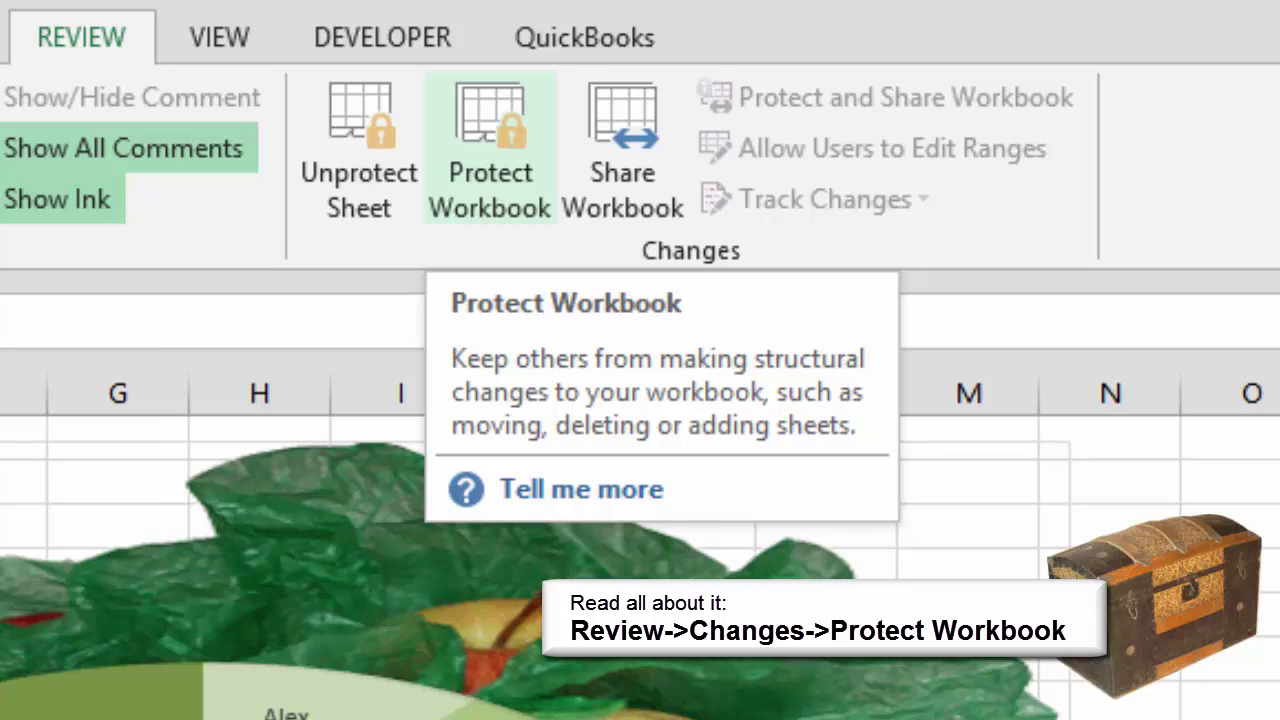
# Password-protect the workbook structure, then go back to the Original Data sheet
pyautogui.click(490, 150)
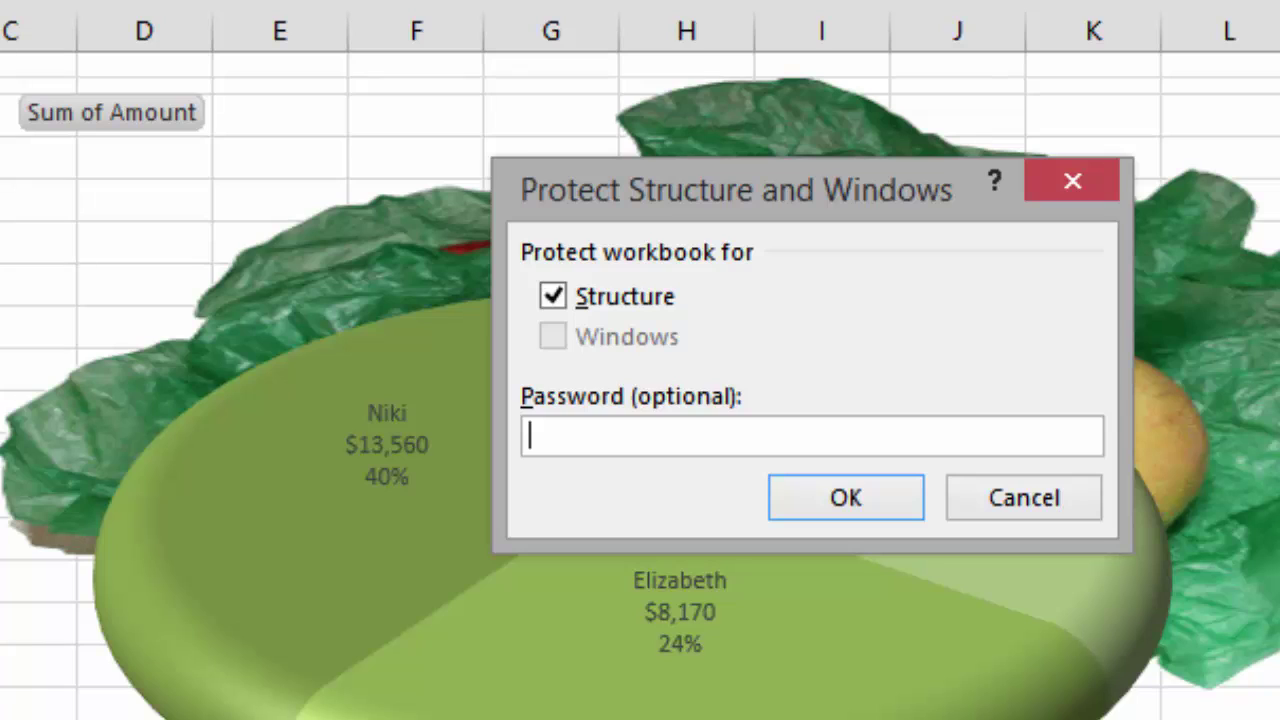
pyautogui.write('secret')
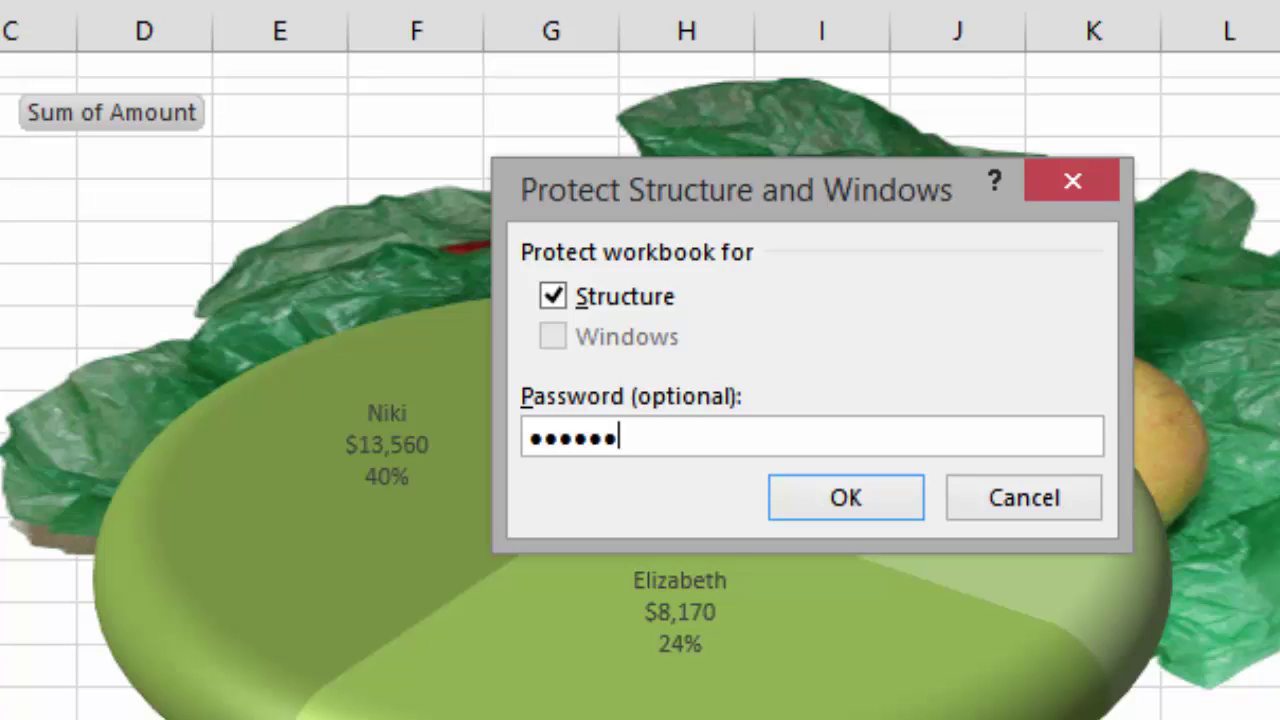
pyautogui.press('Return')
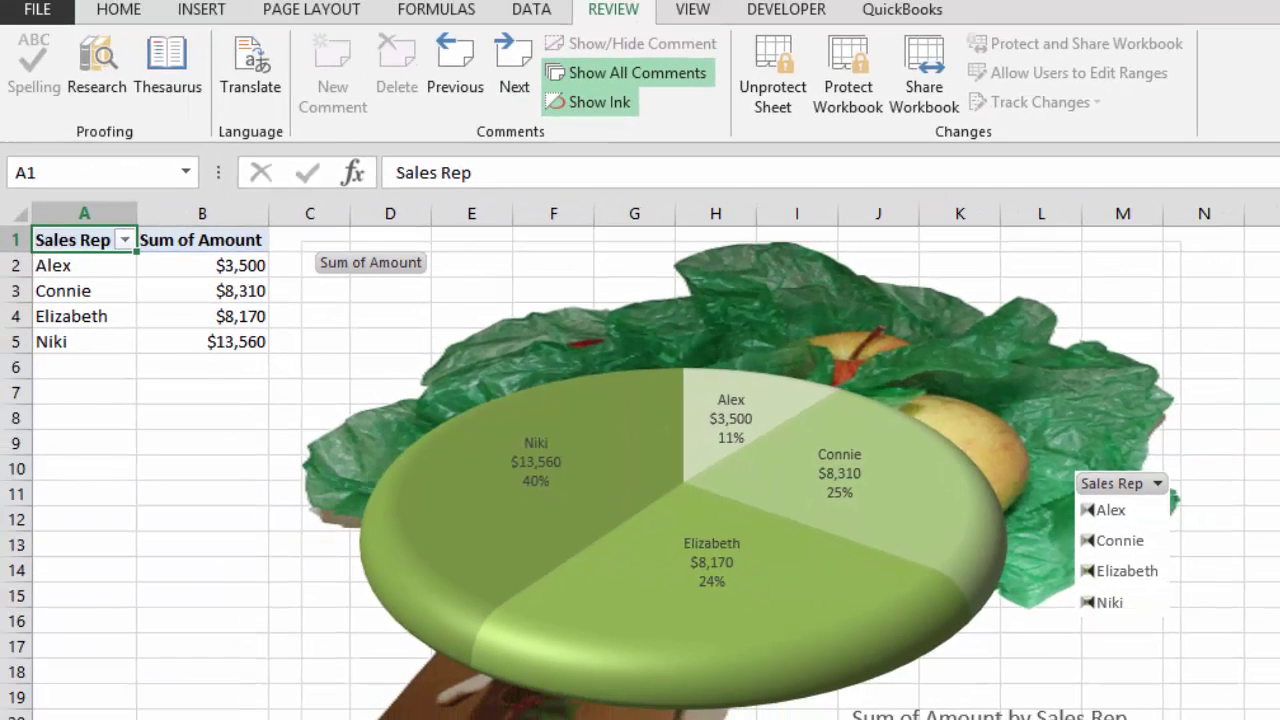
pyautogui.hotkey('ctrl', 'pagedown')
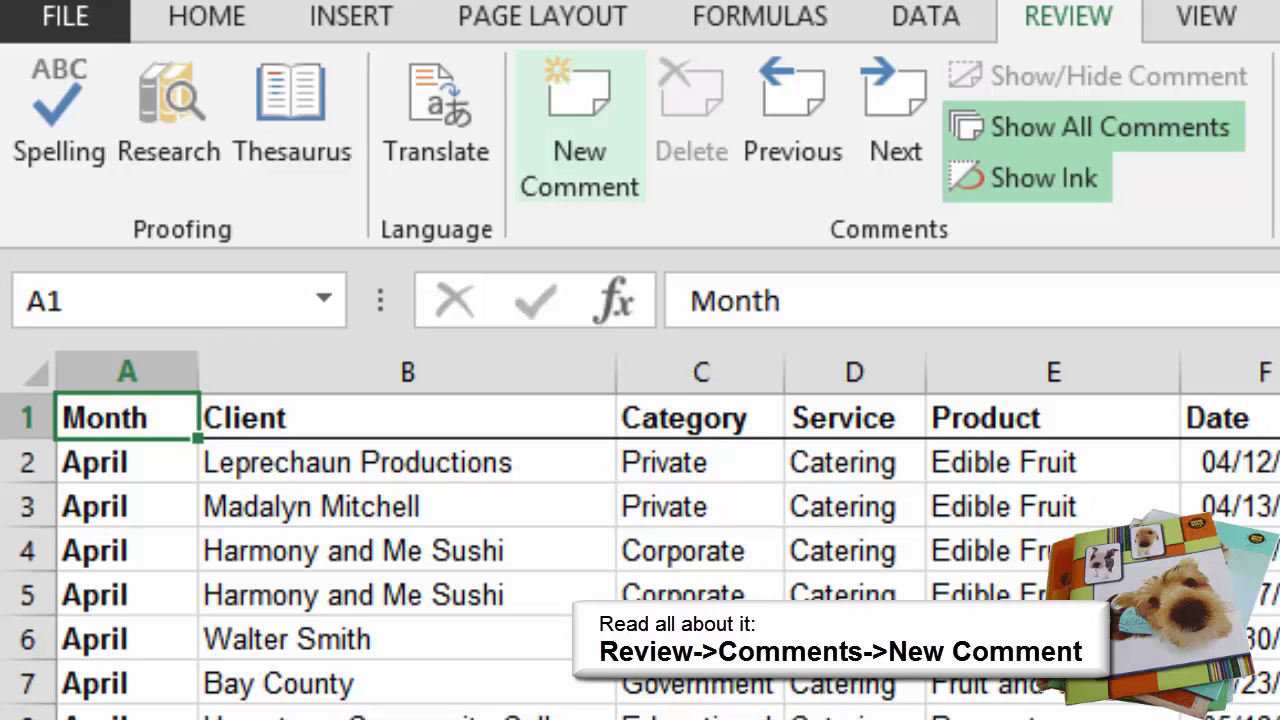
# Add the comment 'Is this the latest data?' to A1, move its box lower, then hide it
pyautogui.click(579, 125)
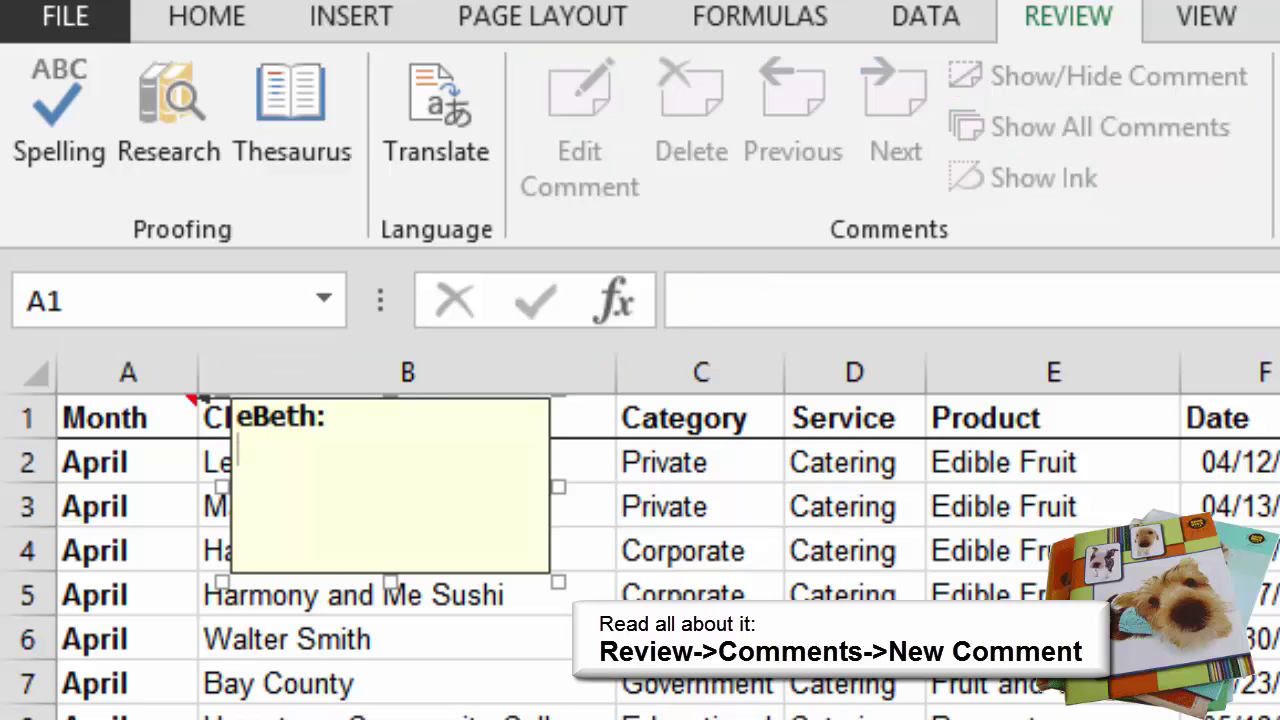
pyautogui.write('Is this the latest data')
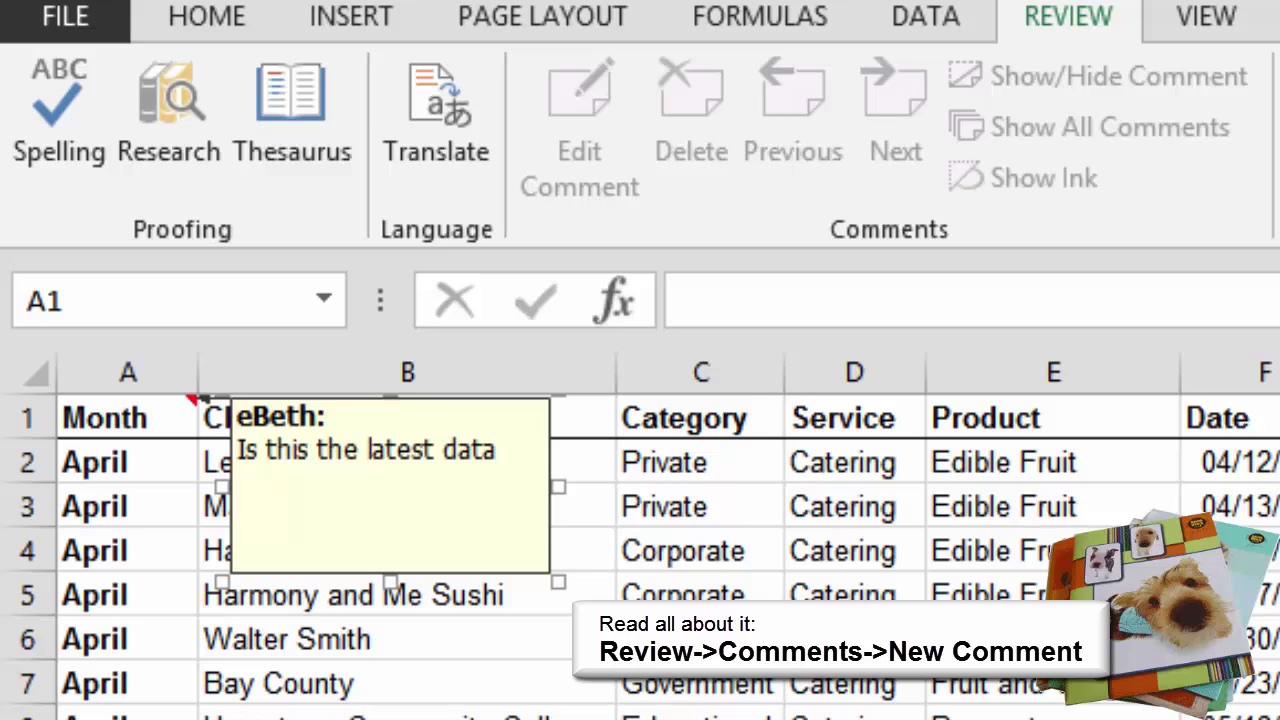
pyautogui.write('?')
pyautogui.moveTo(550, 530); pyautogui.dragTo(642, 719)
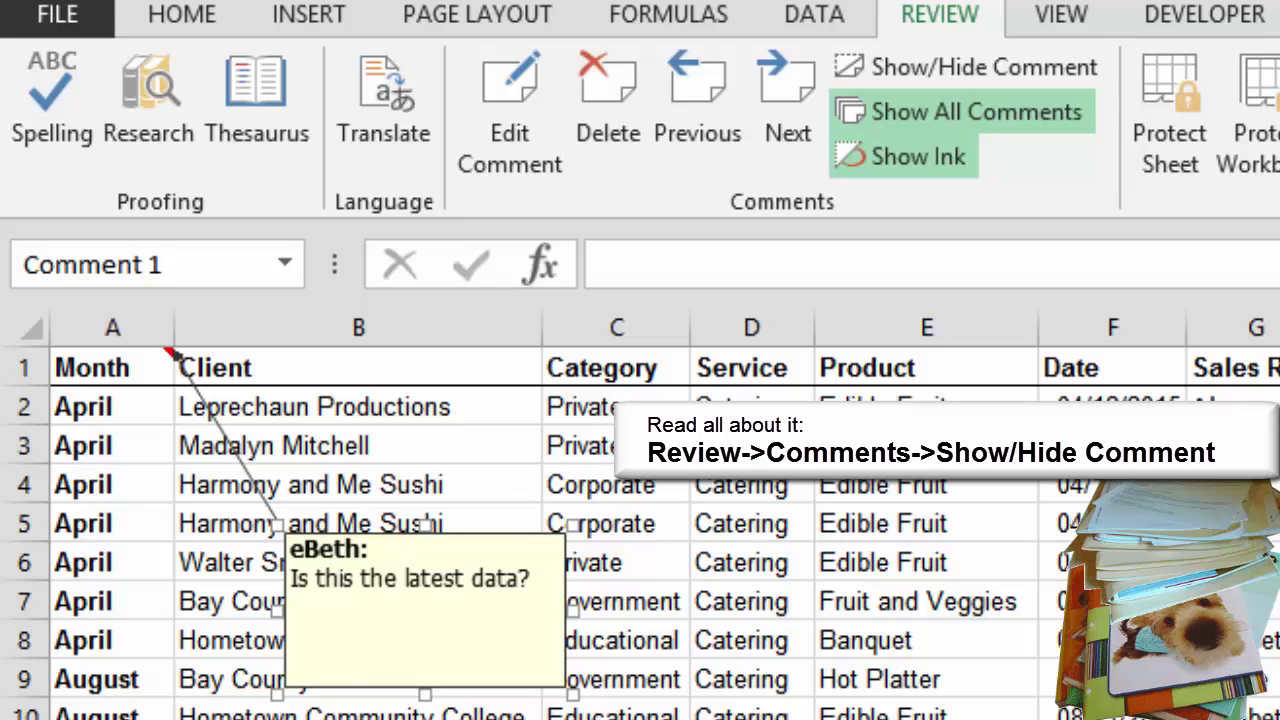
pyautogui.click(970, 67)
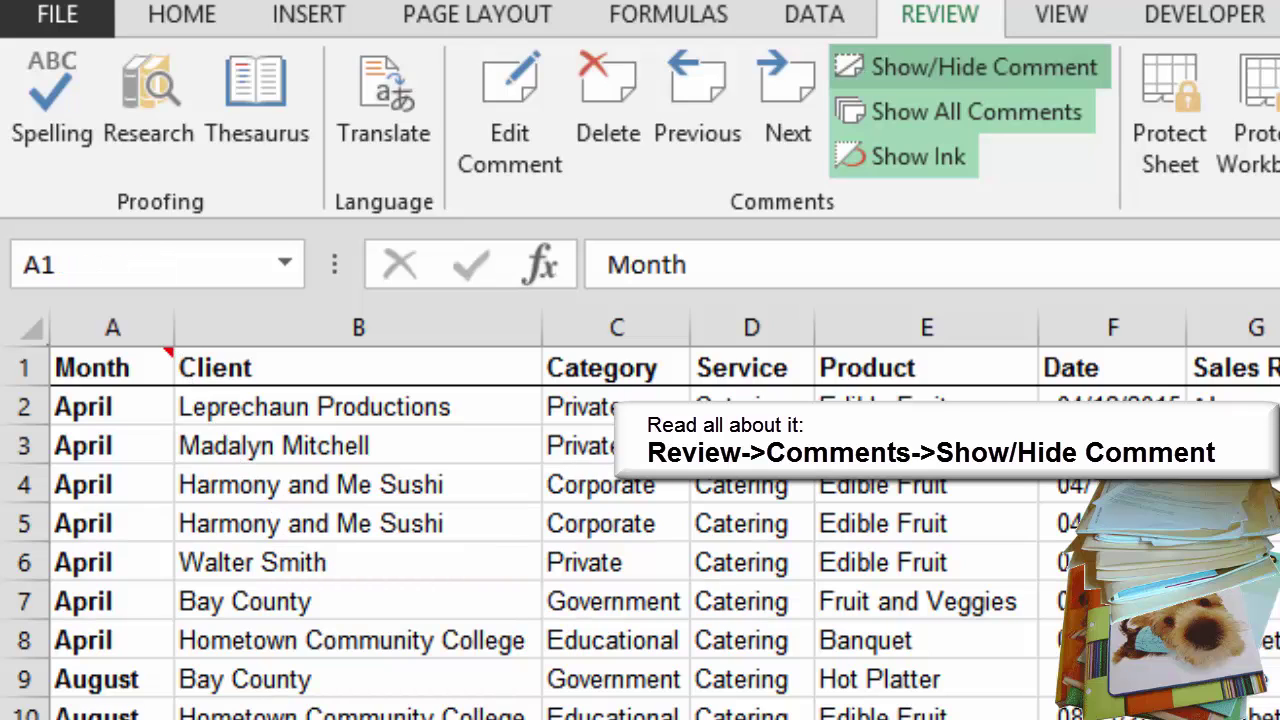
# Show the A1 comment again and step through the next comments to the filtered new-products note
pyautogui.click(970, 67)
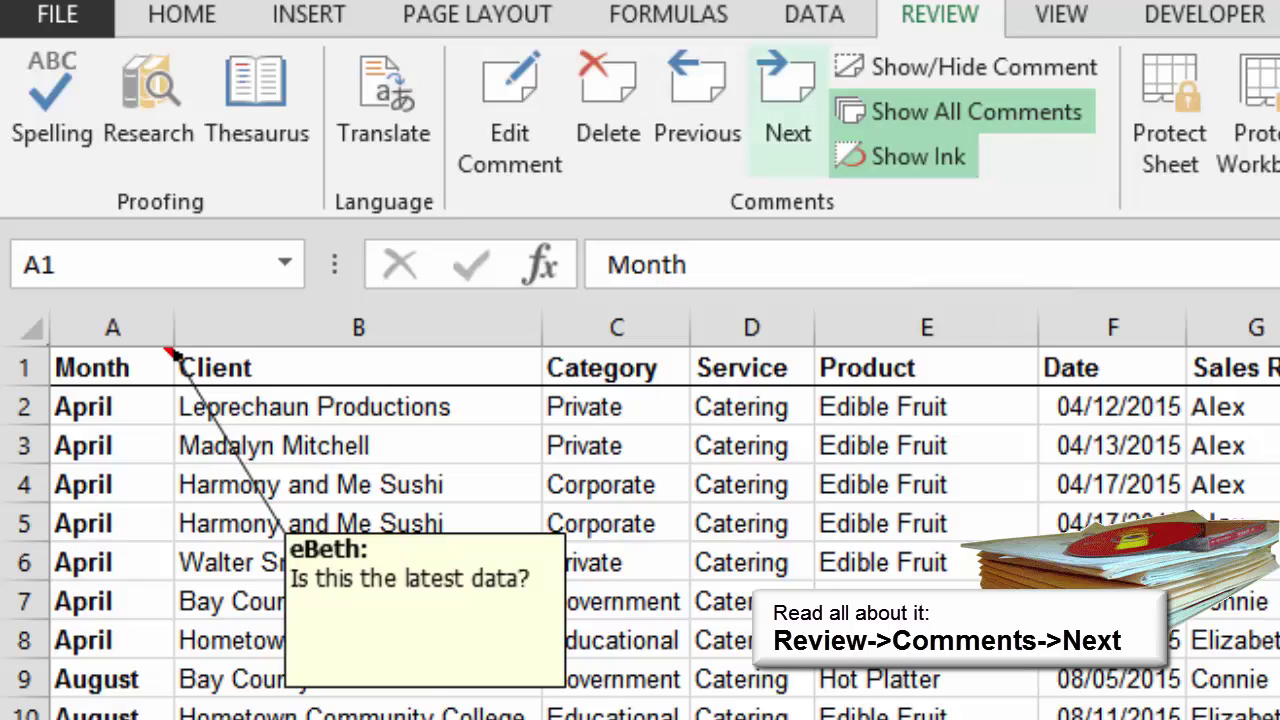
pyautogui.click(787, 100)
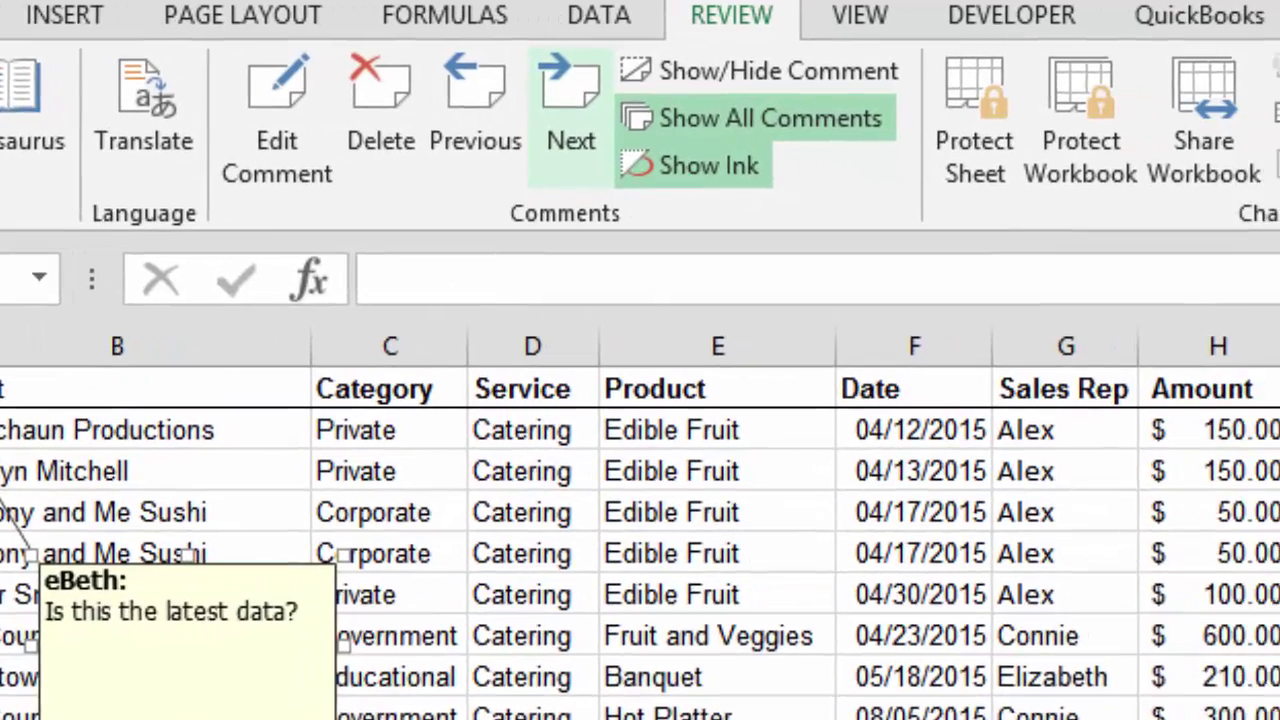
pyautogui.click(719, 100)
pyautogui.click(472, 110)
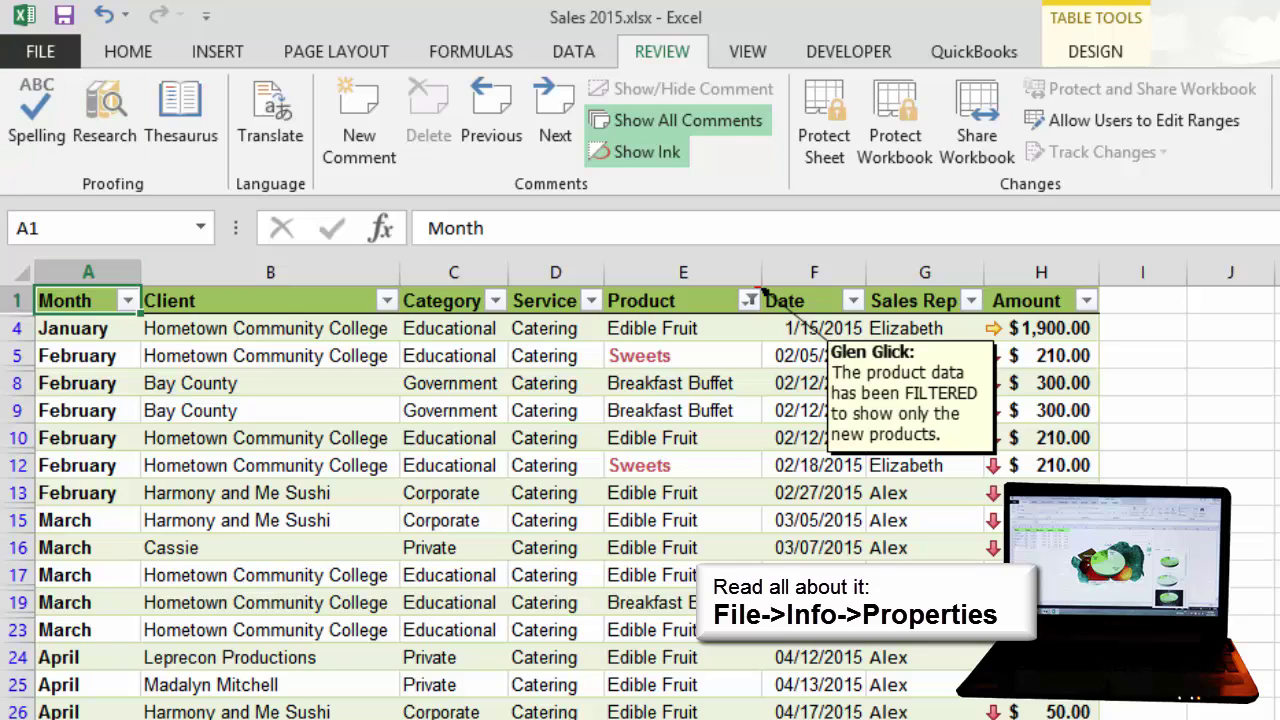
# On the Info page, enter the Quarterly Sales 2015 title, tag 'Sales', comments 'Reviewed and Proofed', status 'FINAL', and company
pyautogui.click(40, 52)
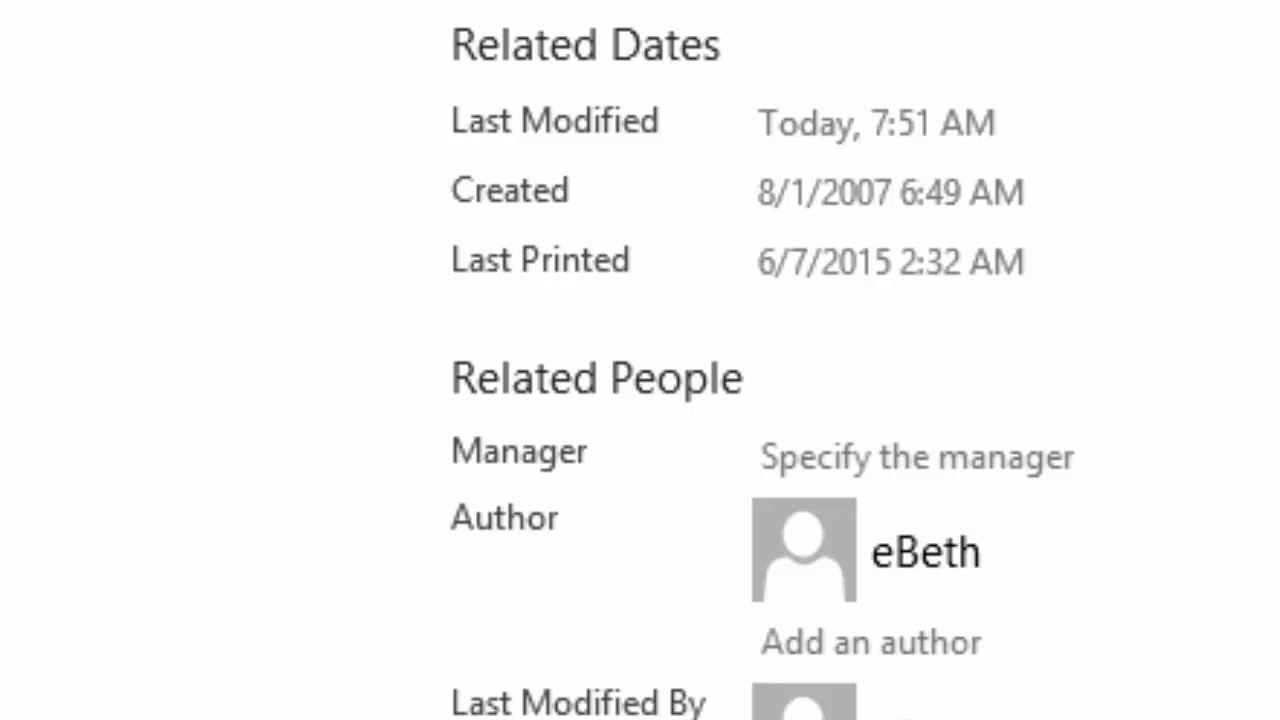
pyautogui.write('Charlotte')
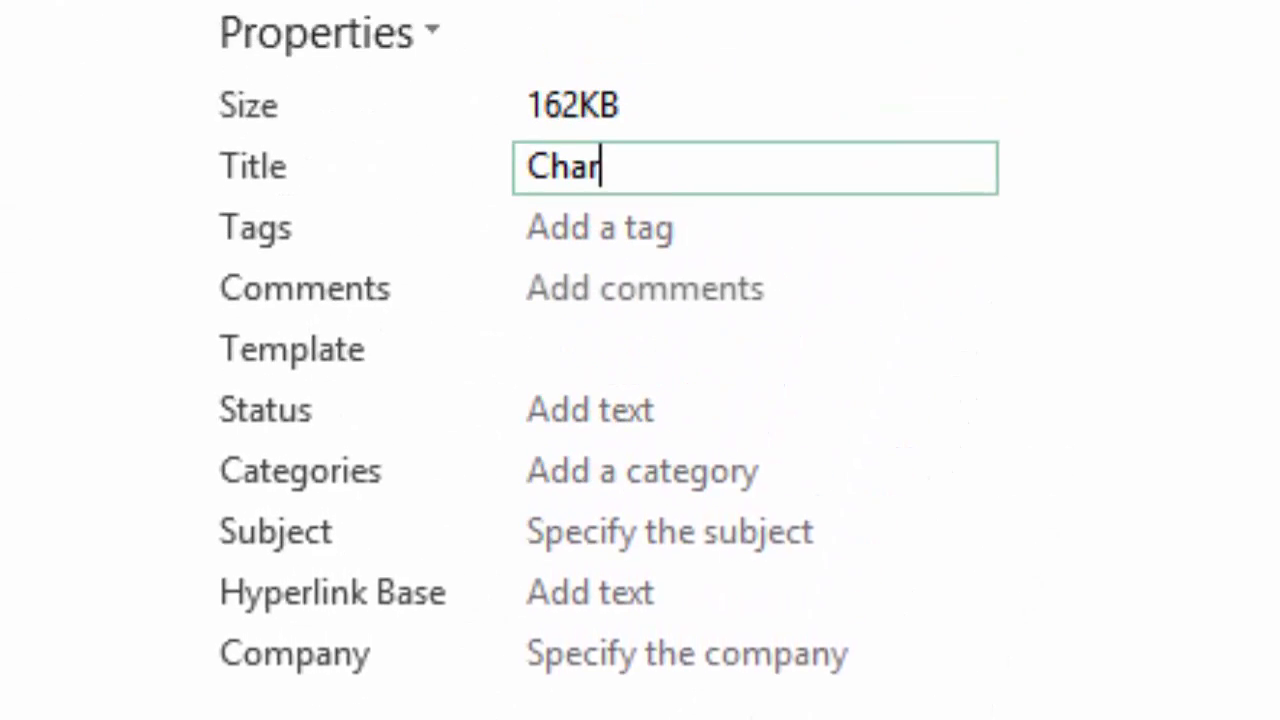
pyautogui.write("'s Quarter")
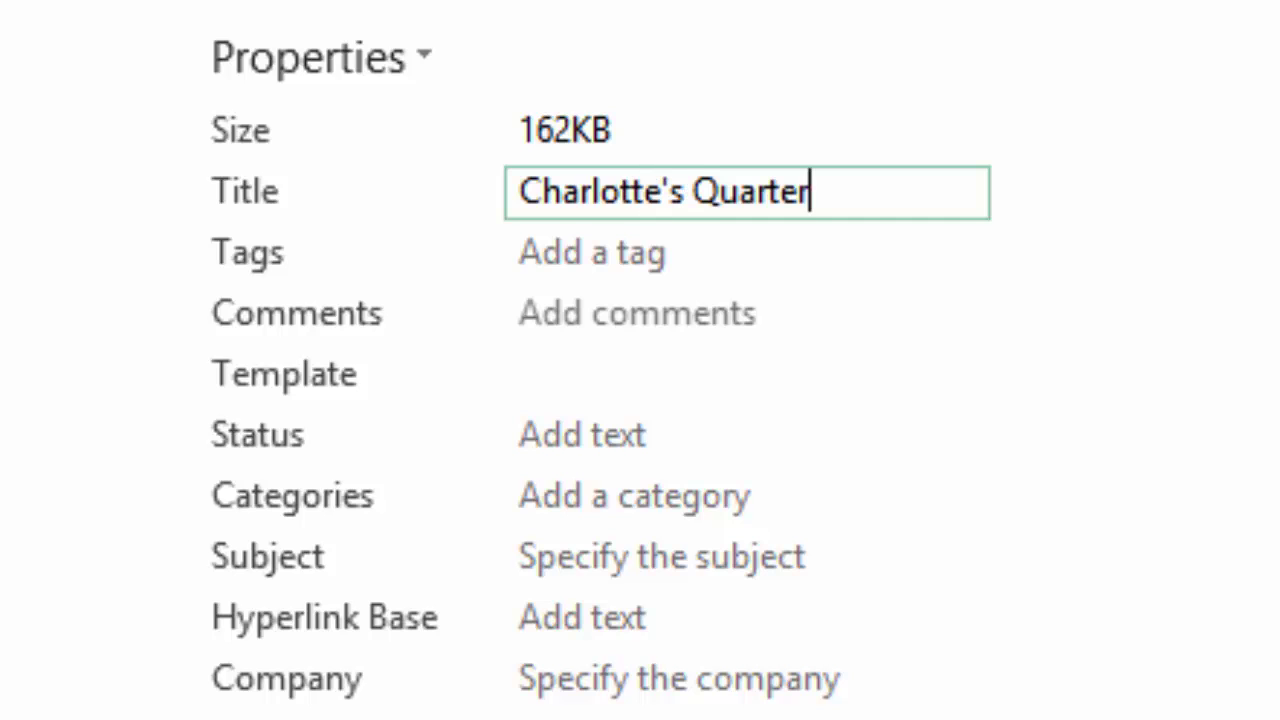
pyautogui.write('ly Sales 2015')
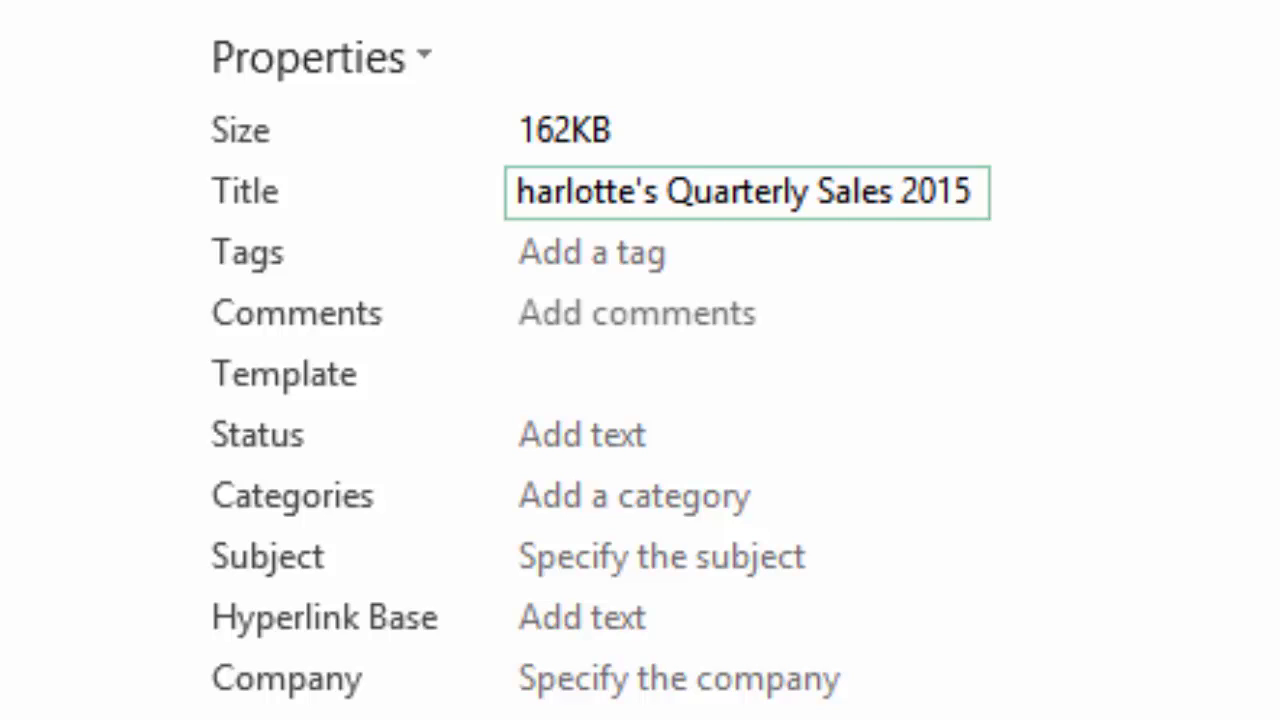
pyautogui.press('Tab')
pyautogui.write('Sales')
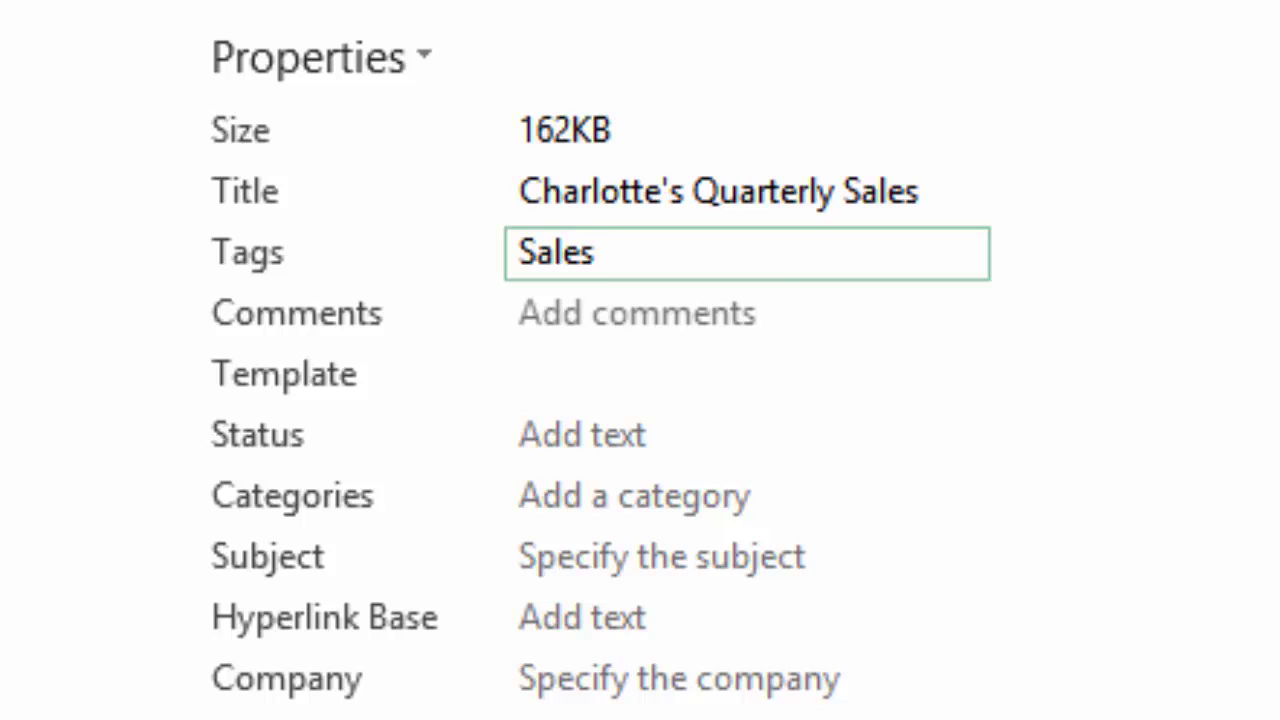
pyautogui.press('Tab')
pyautogui.write('Reviewed and Proofed')
pyautogui.press('Tab')
pyautogui.write('FINAL')
pyautogui.press('Tab')
pyautogui.press('Tab')
pyautogui.press('Tab')
pyautogui.press('Tab')
pyautogui.write("Charlotte's Website")
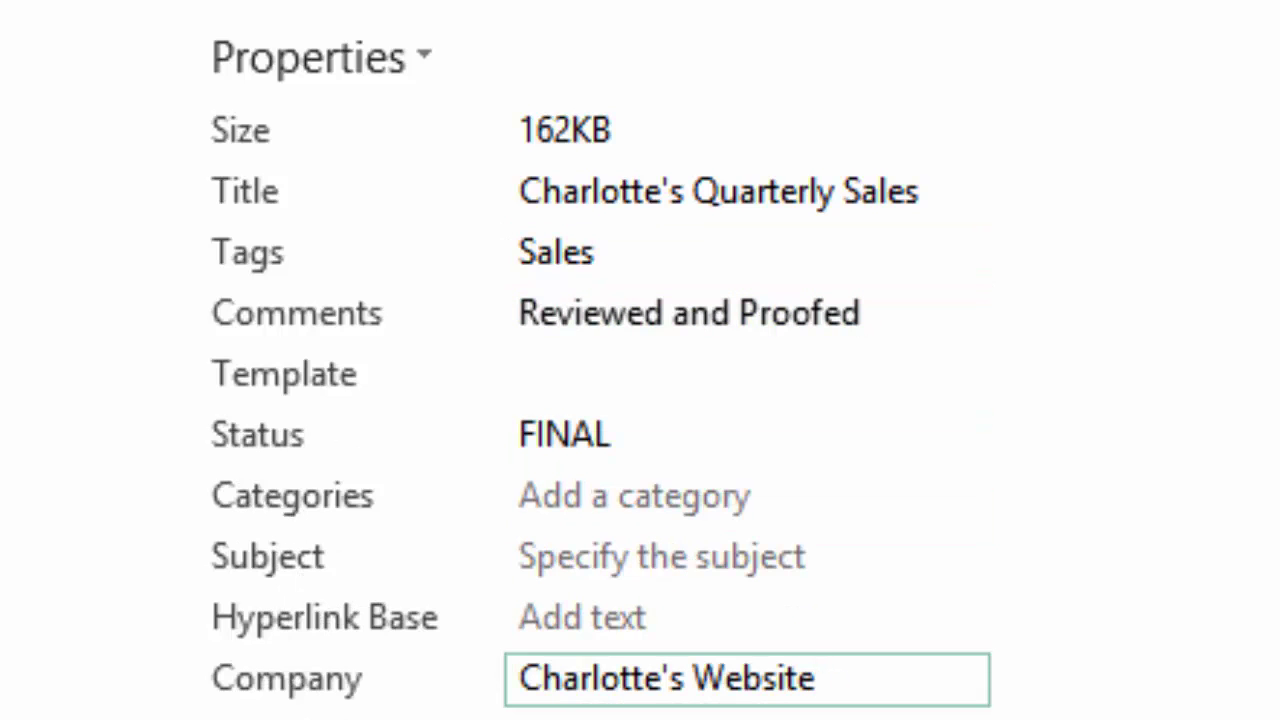
pyautogui.press('Tab')
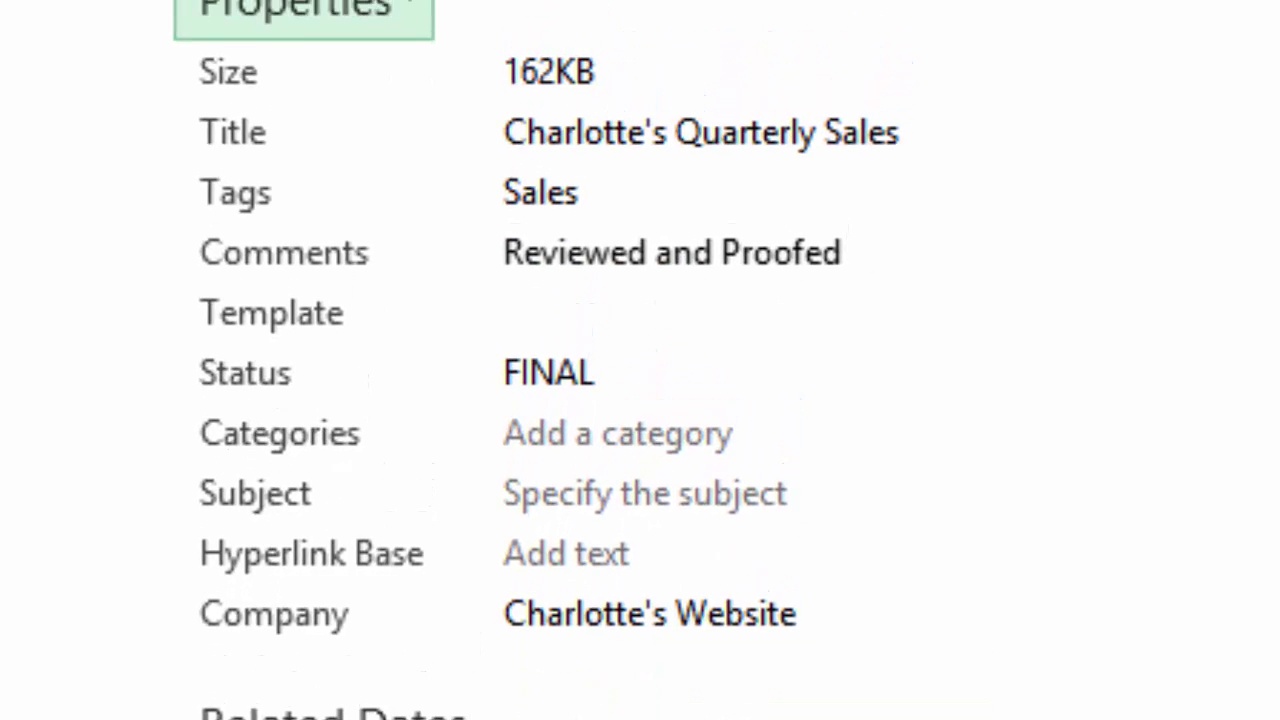
# Open Advanced Properties for Sales 2015.xlsx, go to the Summary tab, and start on Subject
pyautogui.press('Return')
pyautogui.press('Down')
pyautogui.press('Down')
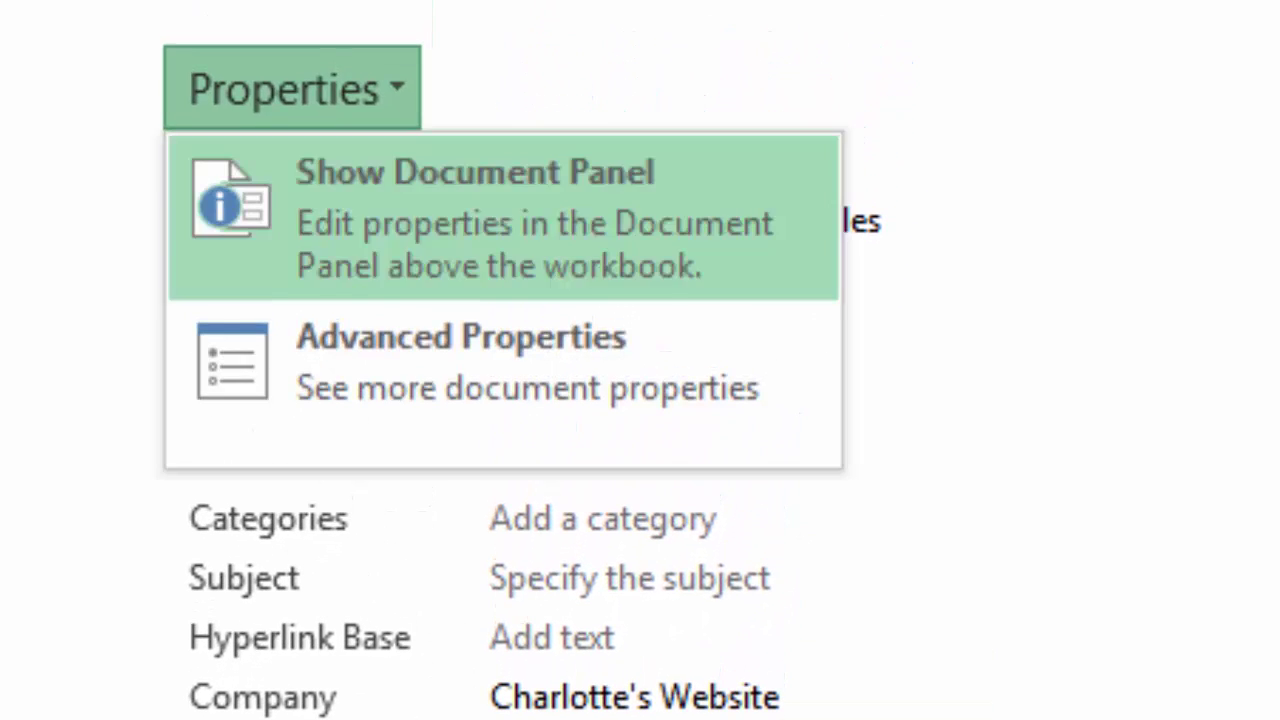
pyautogui.press('Return')
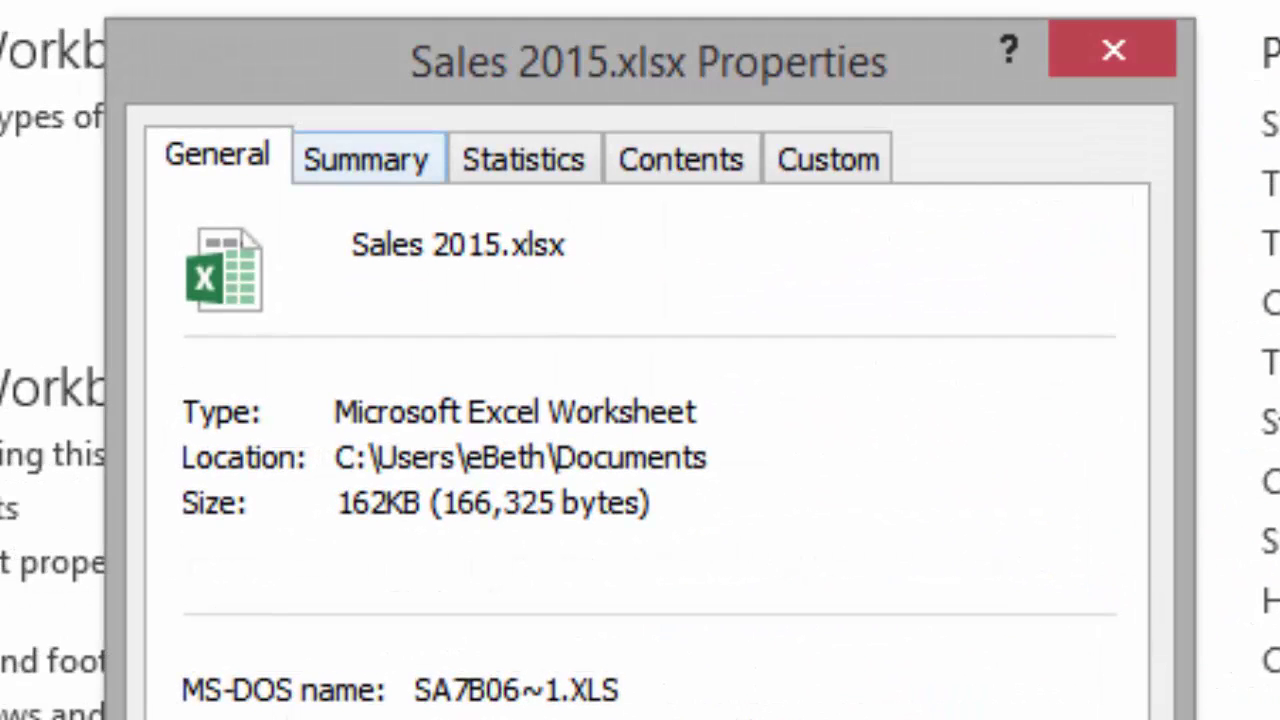
pyautogui.click(366, 159)
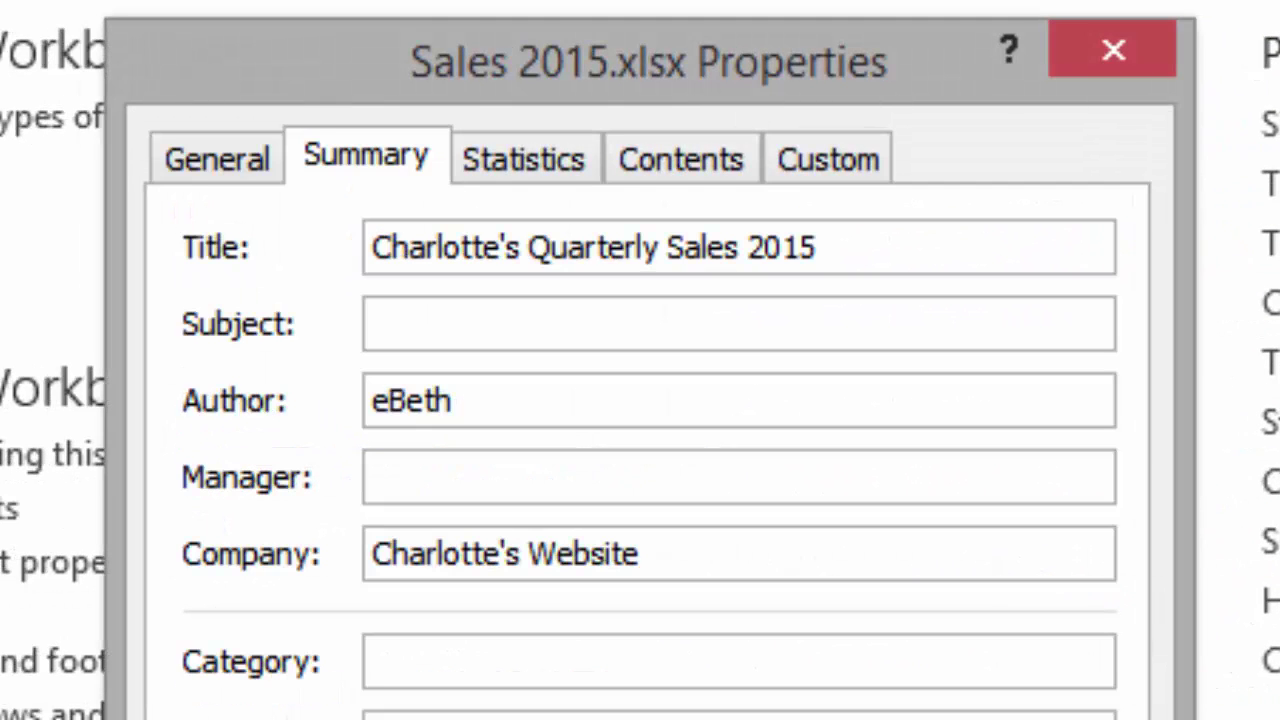
pyautogui.click(376, 323)
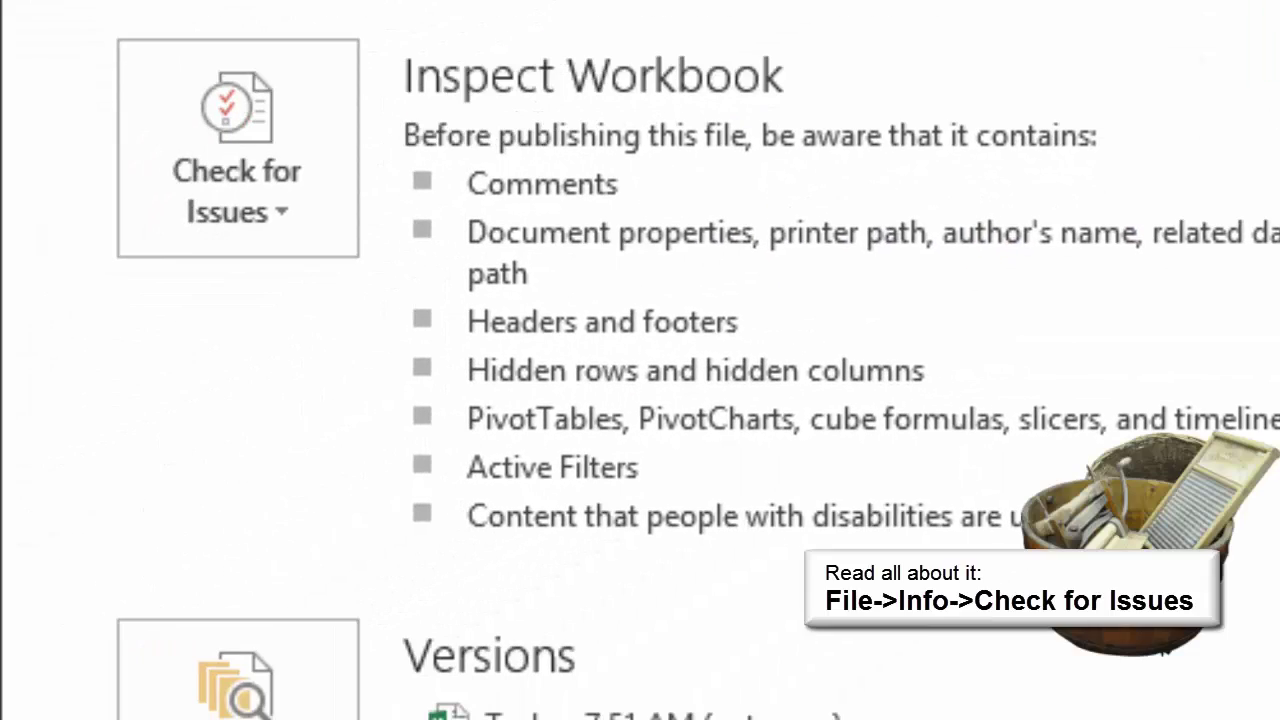
# Run Document Inspector on all content and review findings: comments, headers, footers, 166 hidden rows, 6 hidden columns
pyautogui.click(238, 150)
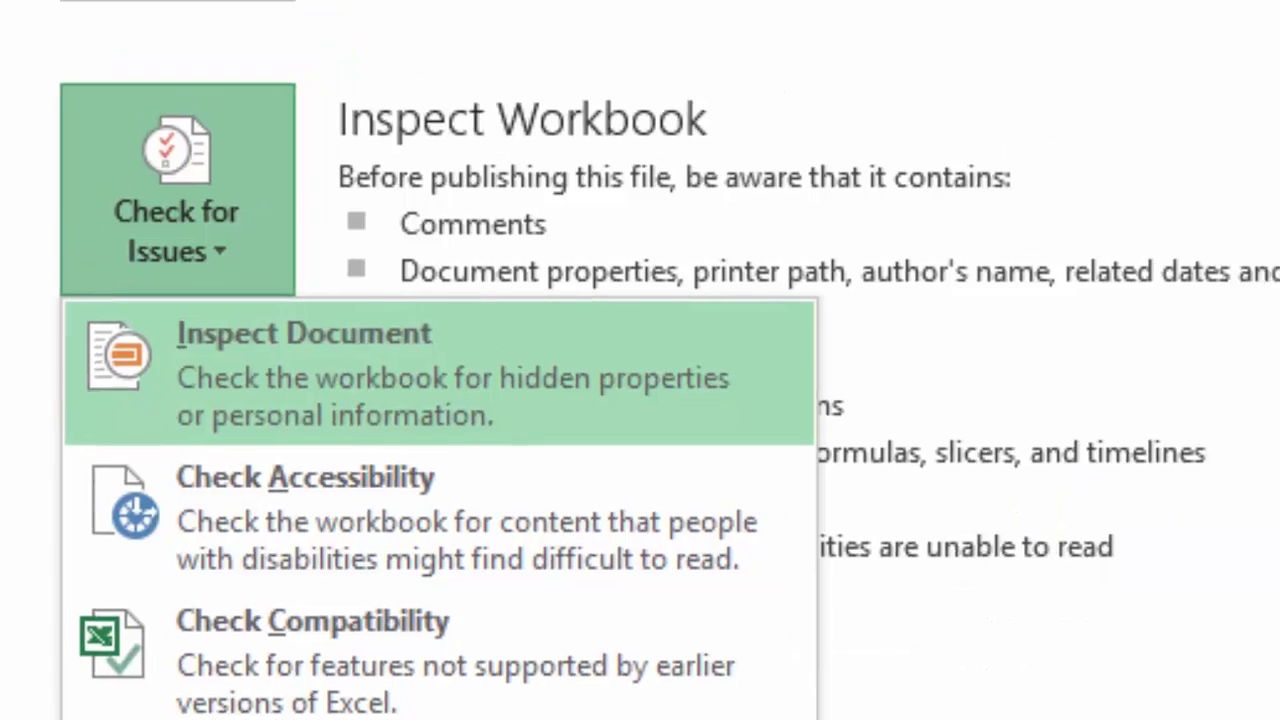
pyautogui.click(368, 330)
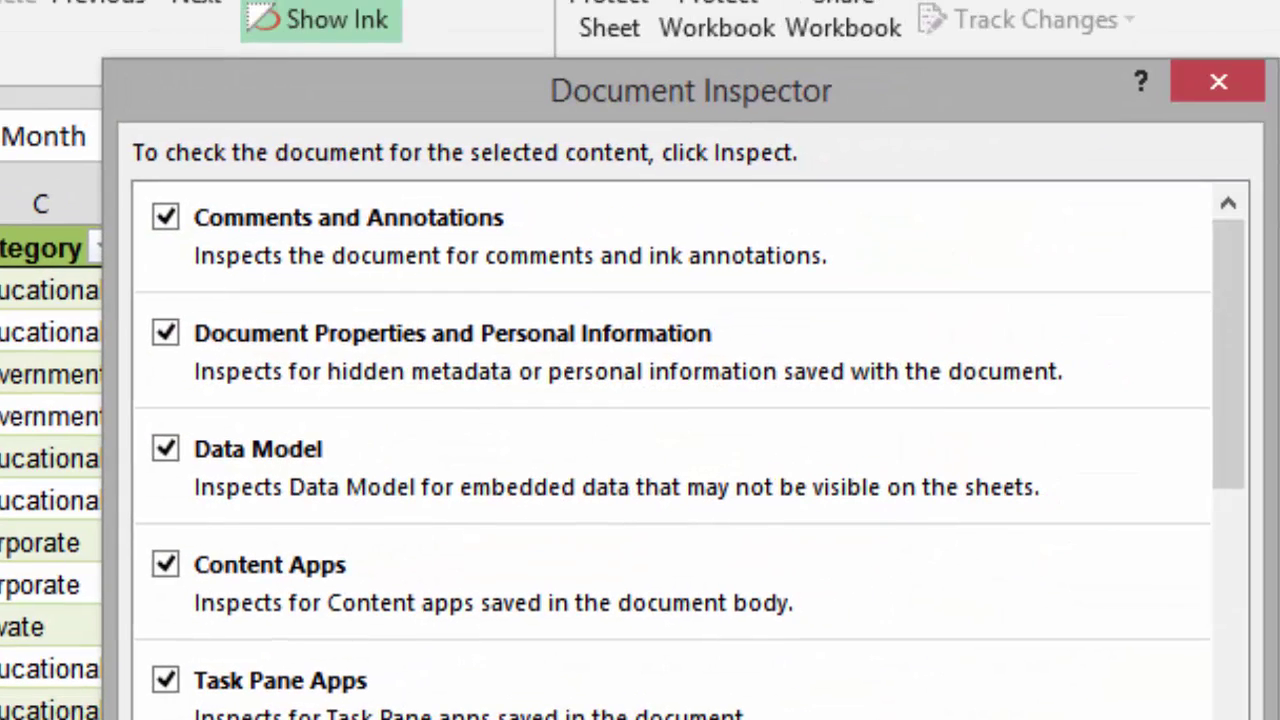
pyautogui.scroll(-10, 690, 450)
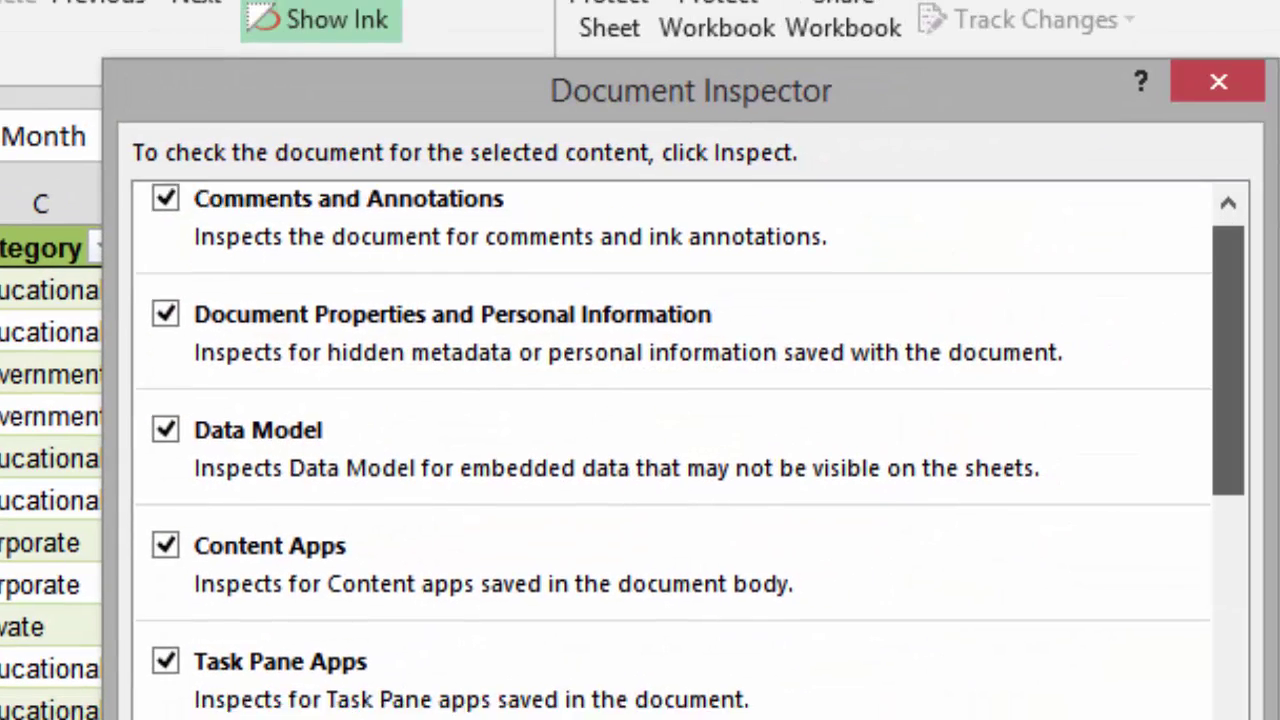
pyautogui.scroll(-6, 690, 450)
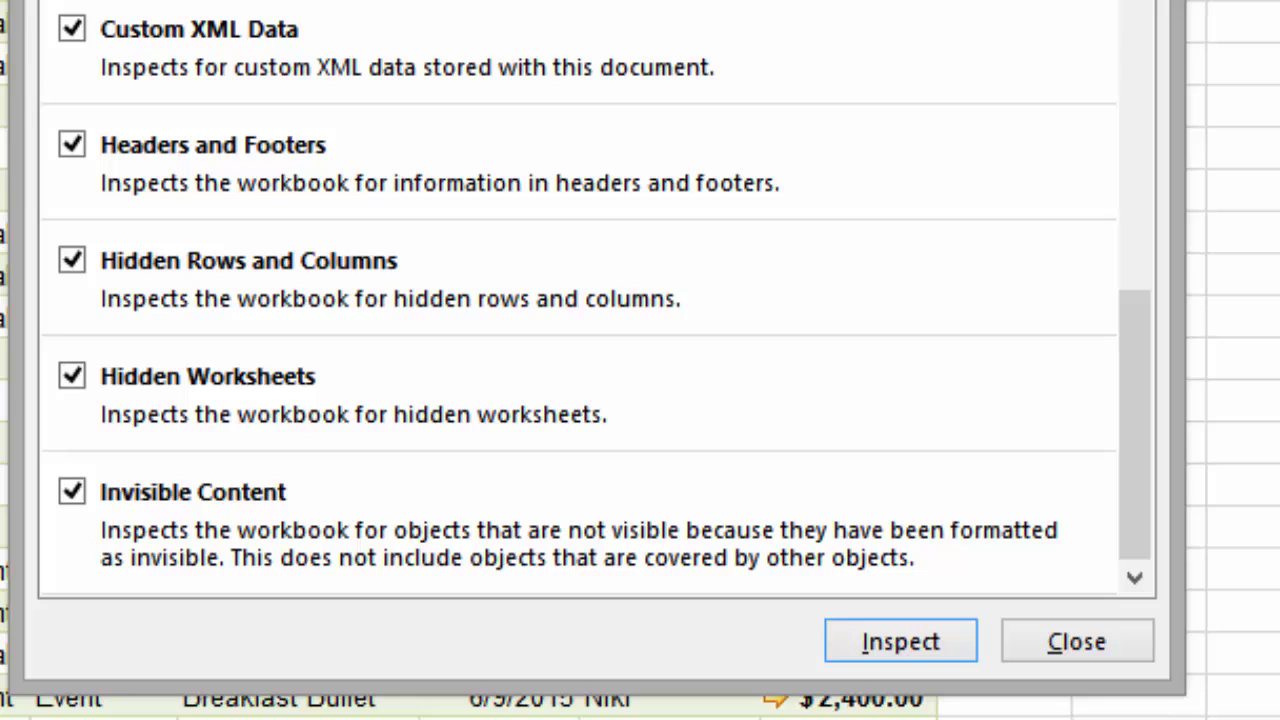
pyautogui.click(900, 641)
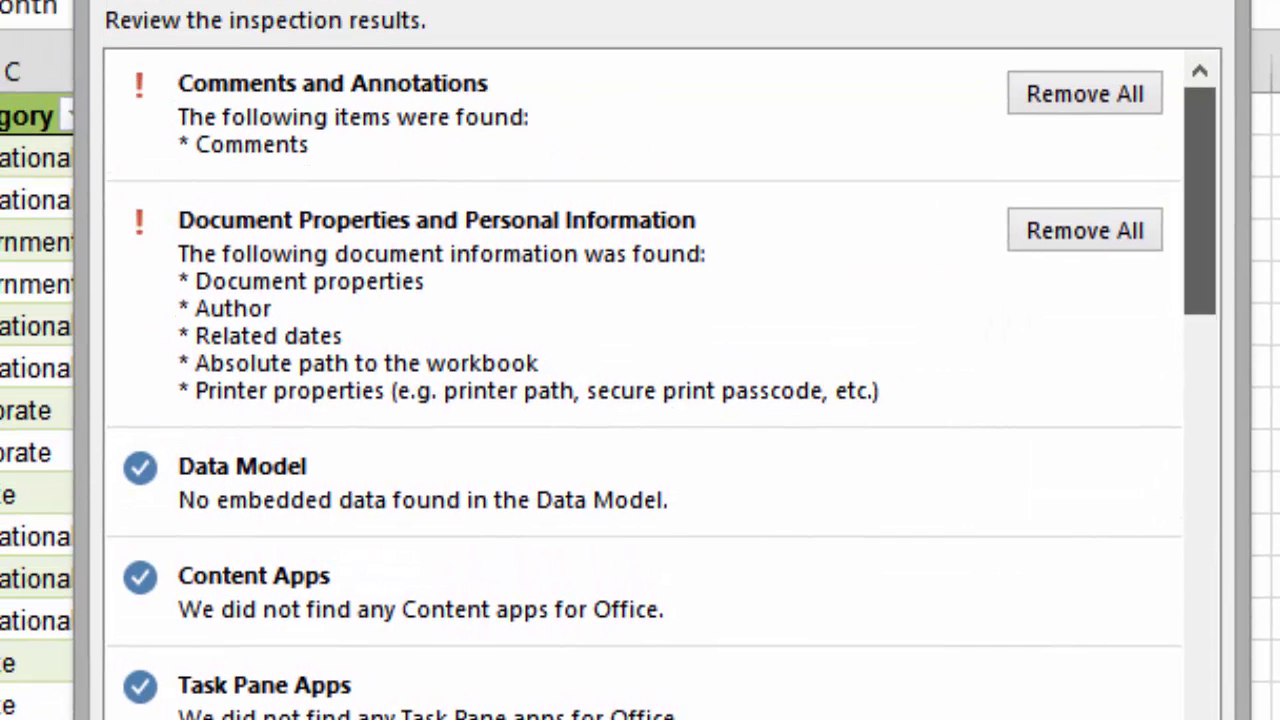
pyautogui.scroll(-10, 660, 384)
pyautogui.scroll(-5, 660, 384)
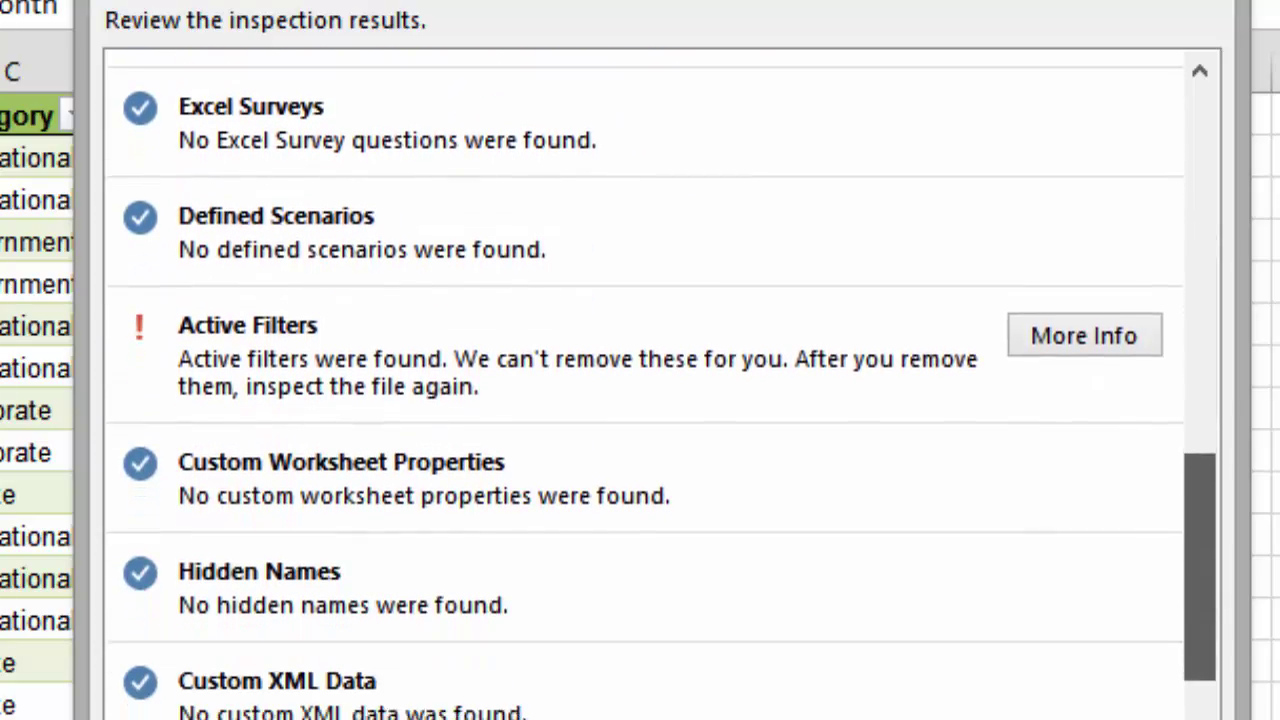
pyautogui.scroll(-4, 660, 384)
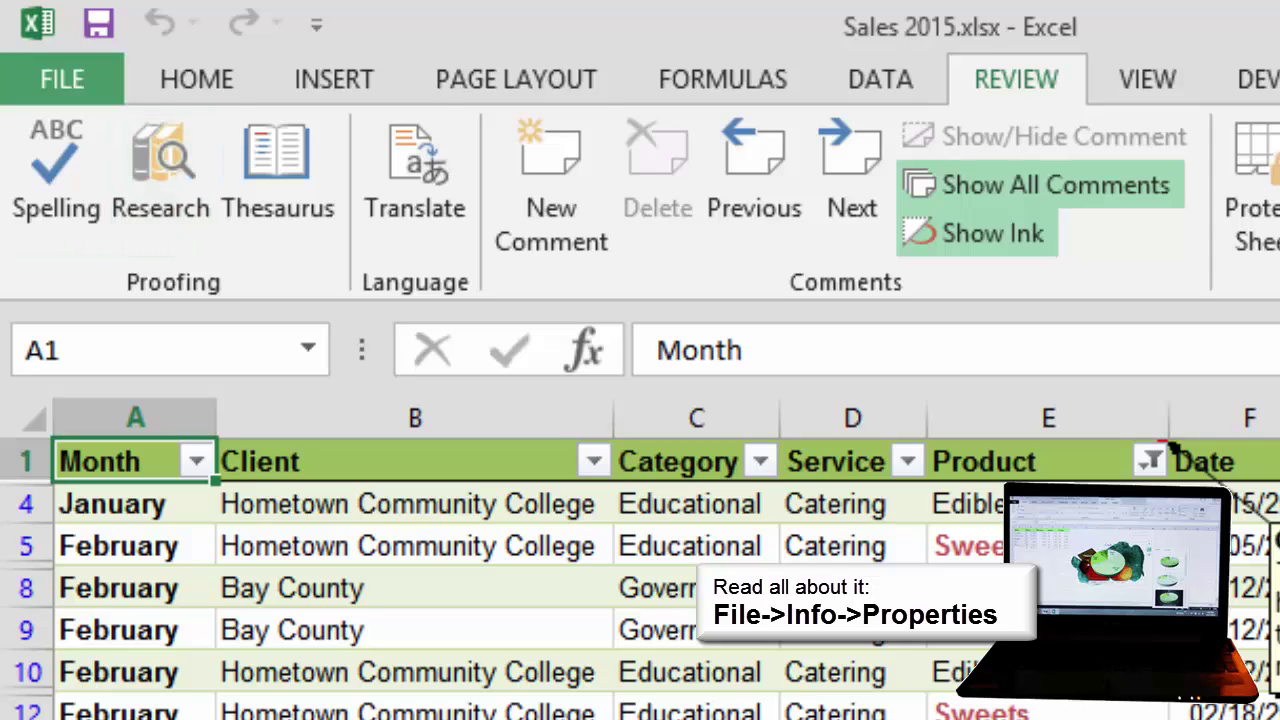
# Run the Compatibility Checker and review its Excel 97-2003 issues: table references, chart formatting, sparklines
pyautogui.click(62, 79)
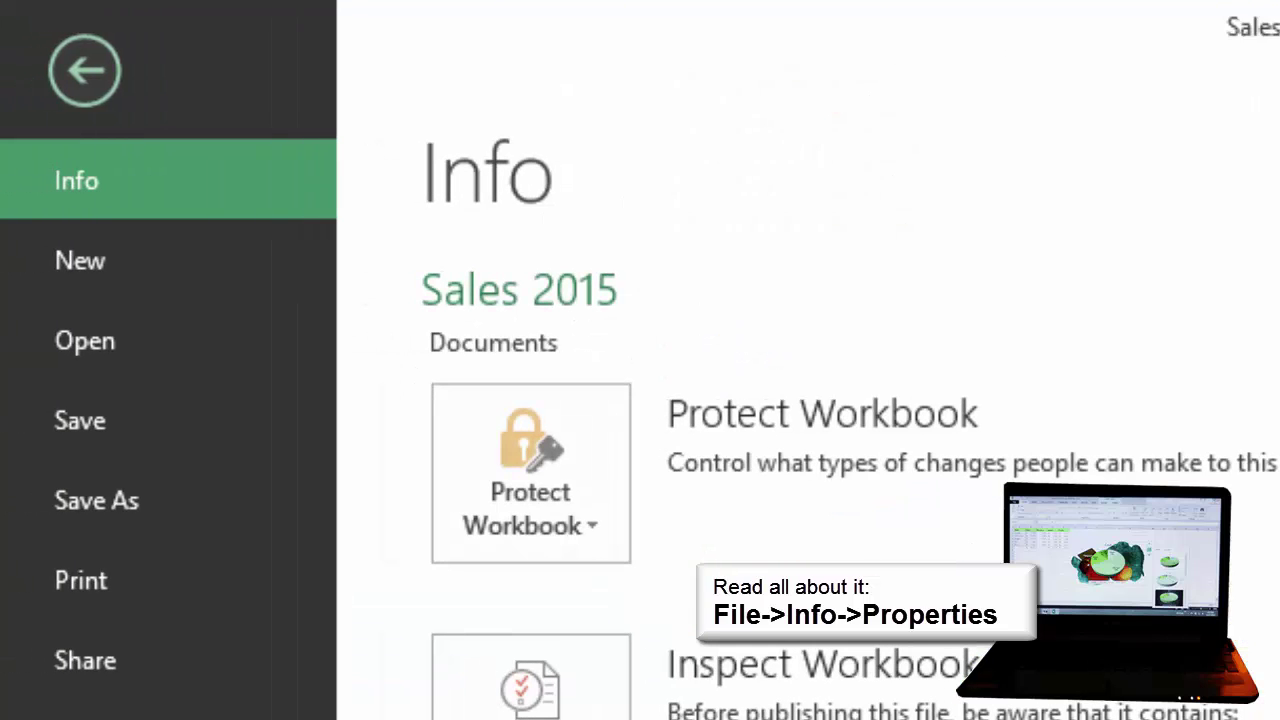
pyautogui.click(530, 685)
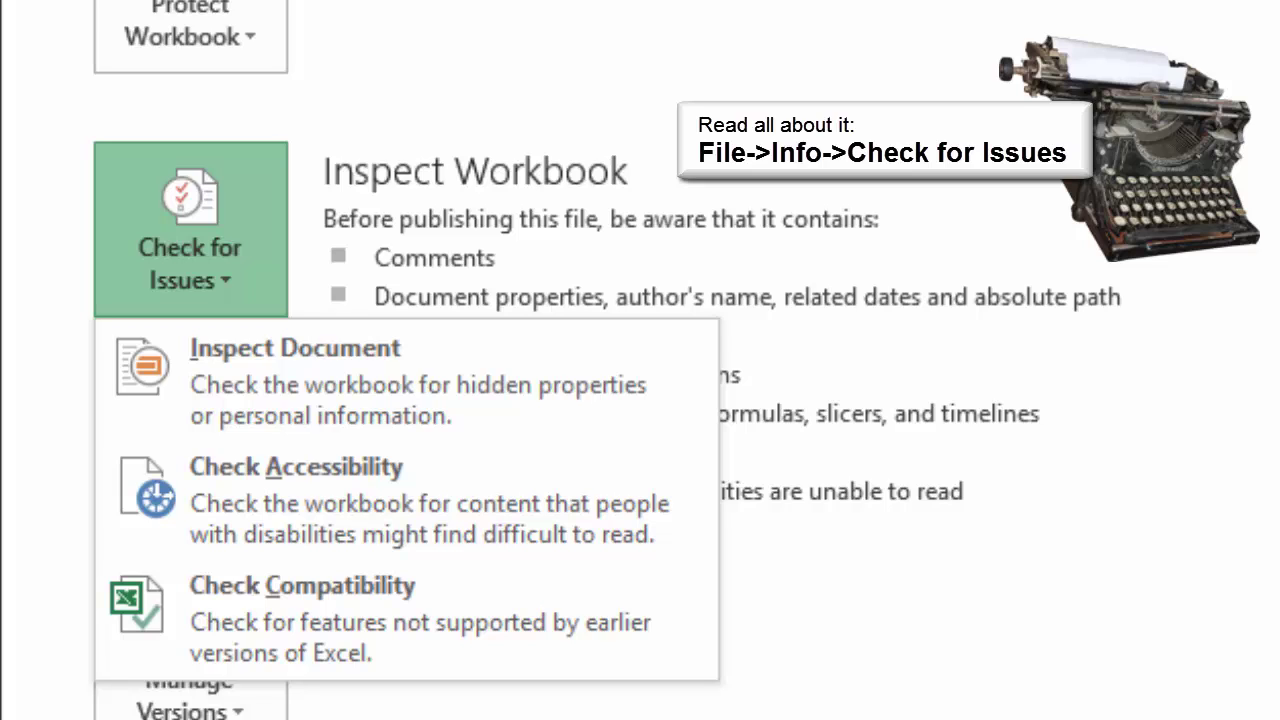
pyautogui.press('Escape')
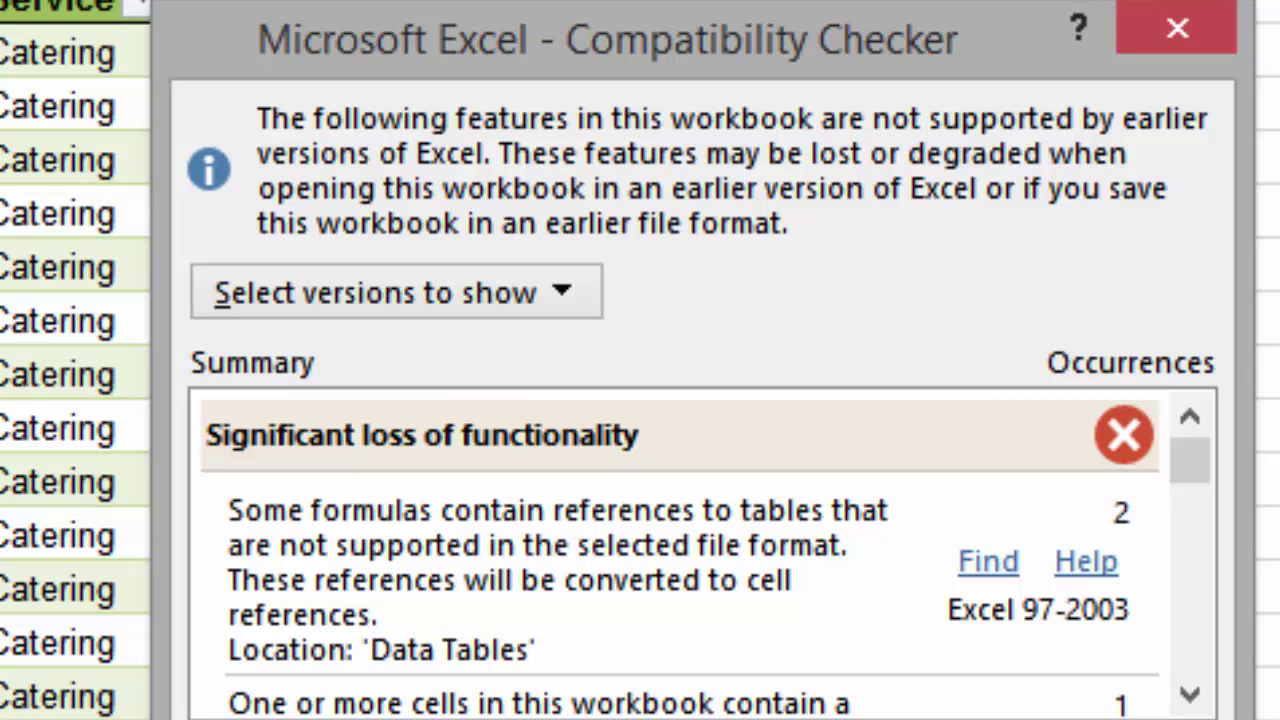
pyautogui.moveTo(1190, 460); pyautogui.dragTo(1190, 492)
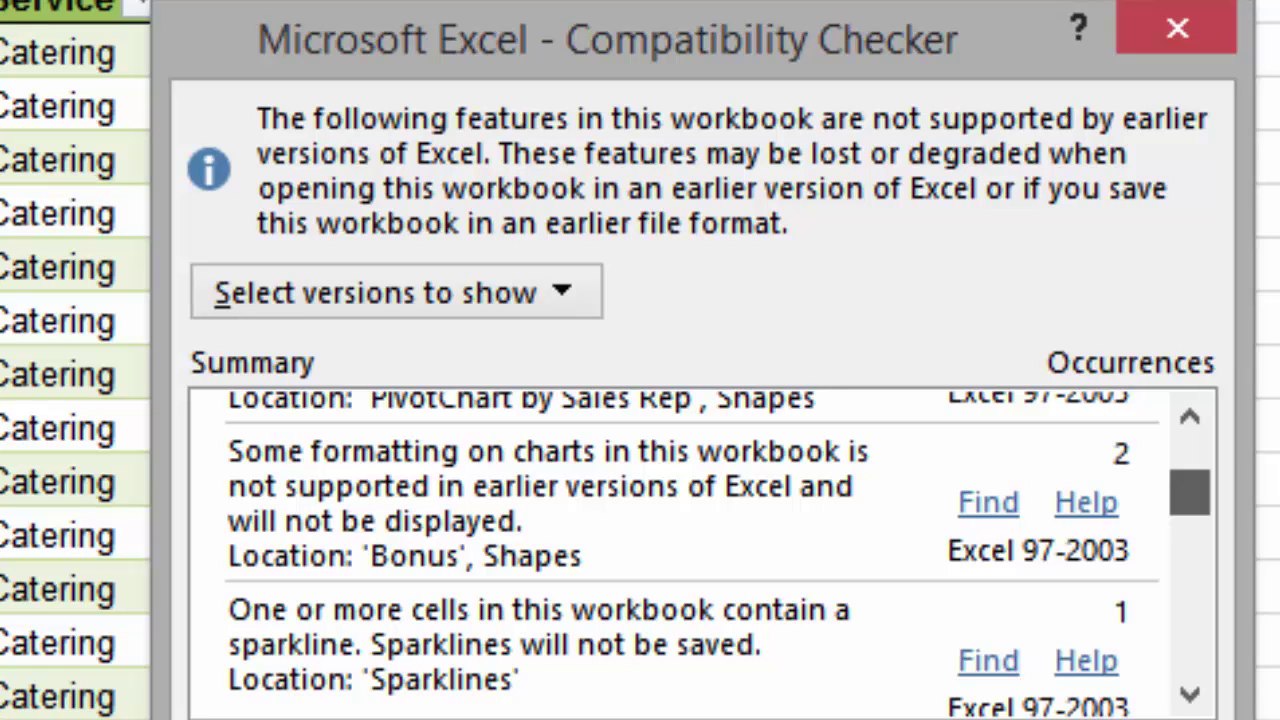
pyautogui.moveTo(1190, 492); pyautogui.dragTo(1190, 460)
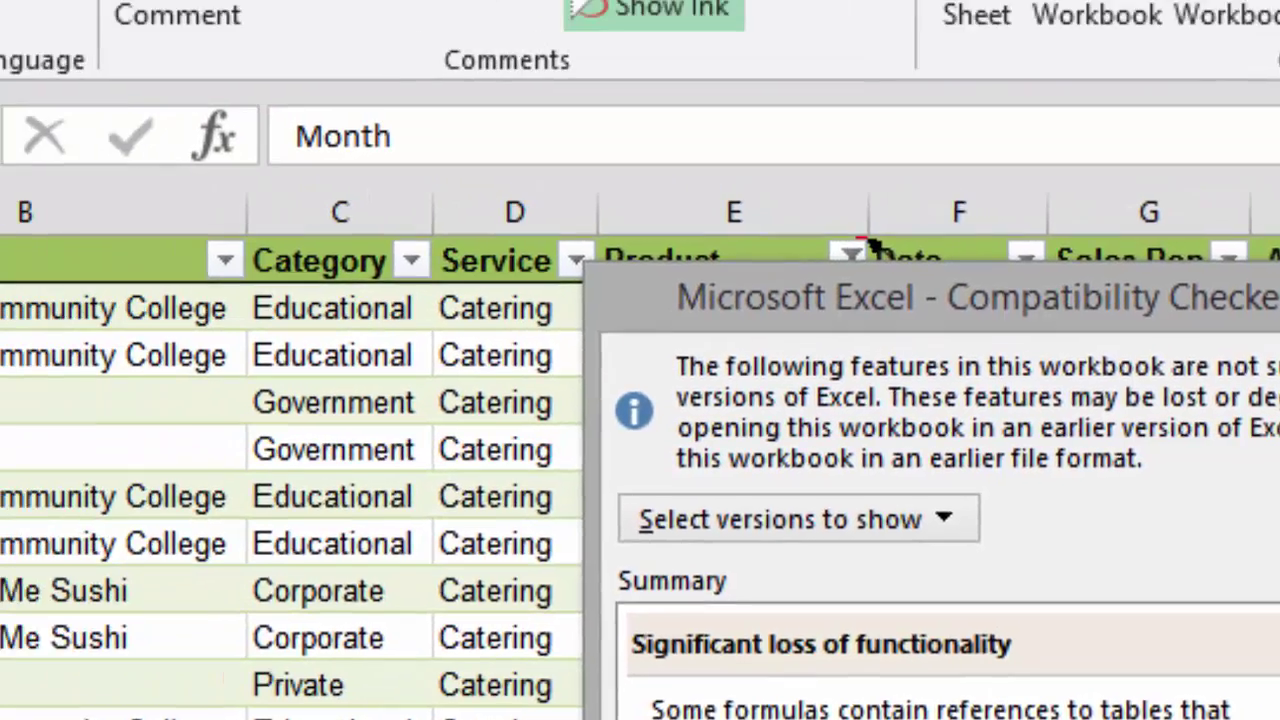
pyautogui.press('Return')
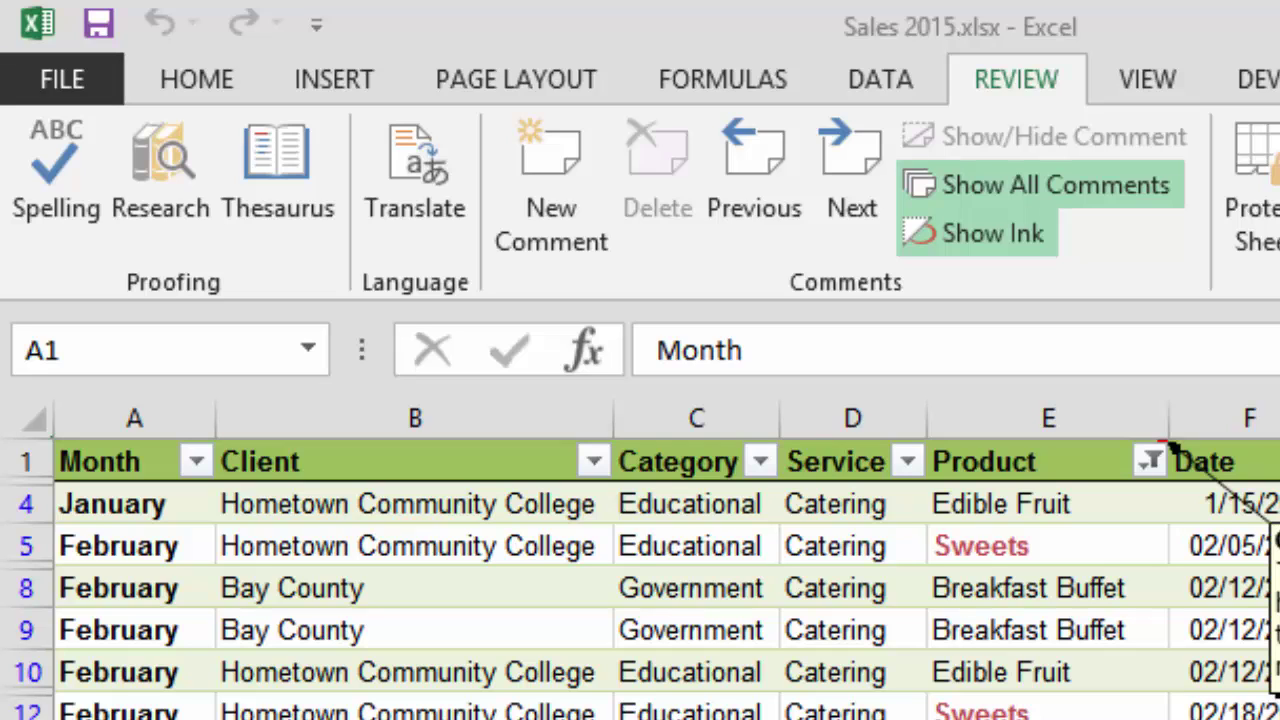
# Mark Sales 2015 as final and save it, then lift the read-only status with Edit Anyway
pyautogui.click(62, 79)
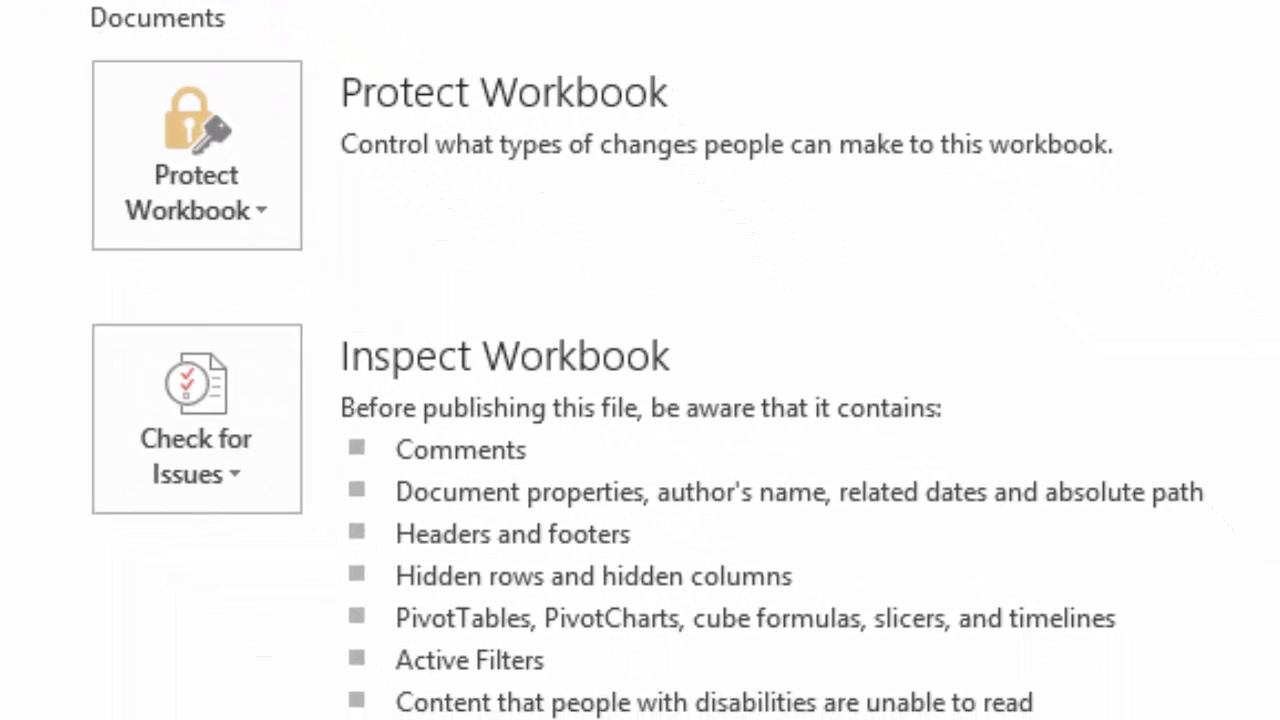
pyautogui.click(158, 119)
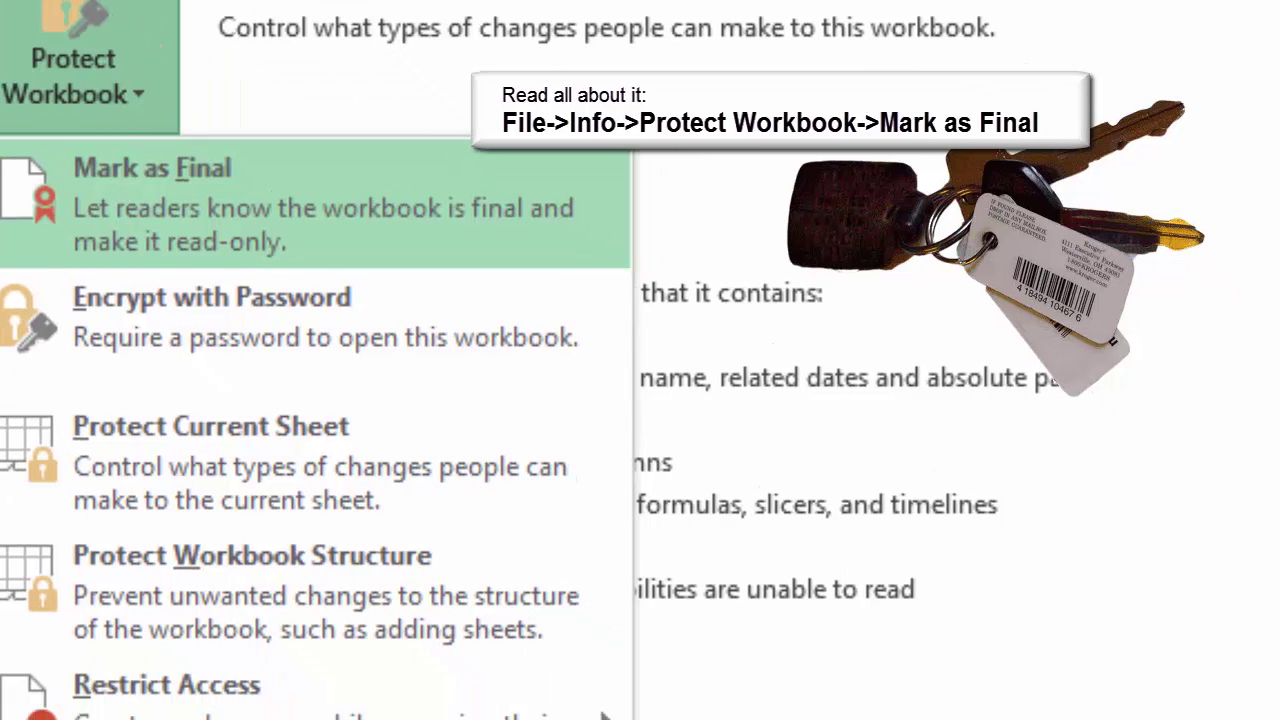
pyautogui.click(237, 270)
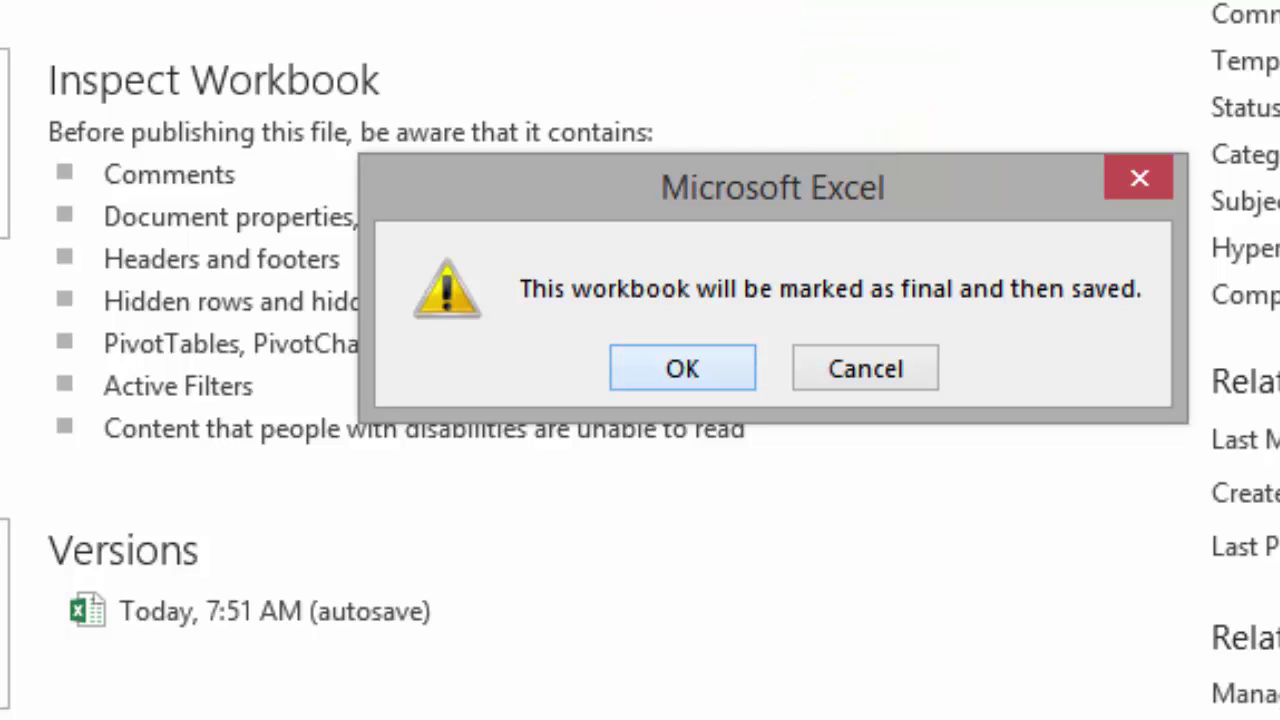
pyautogui.click(683, 368)
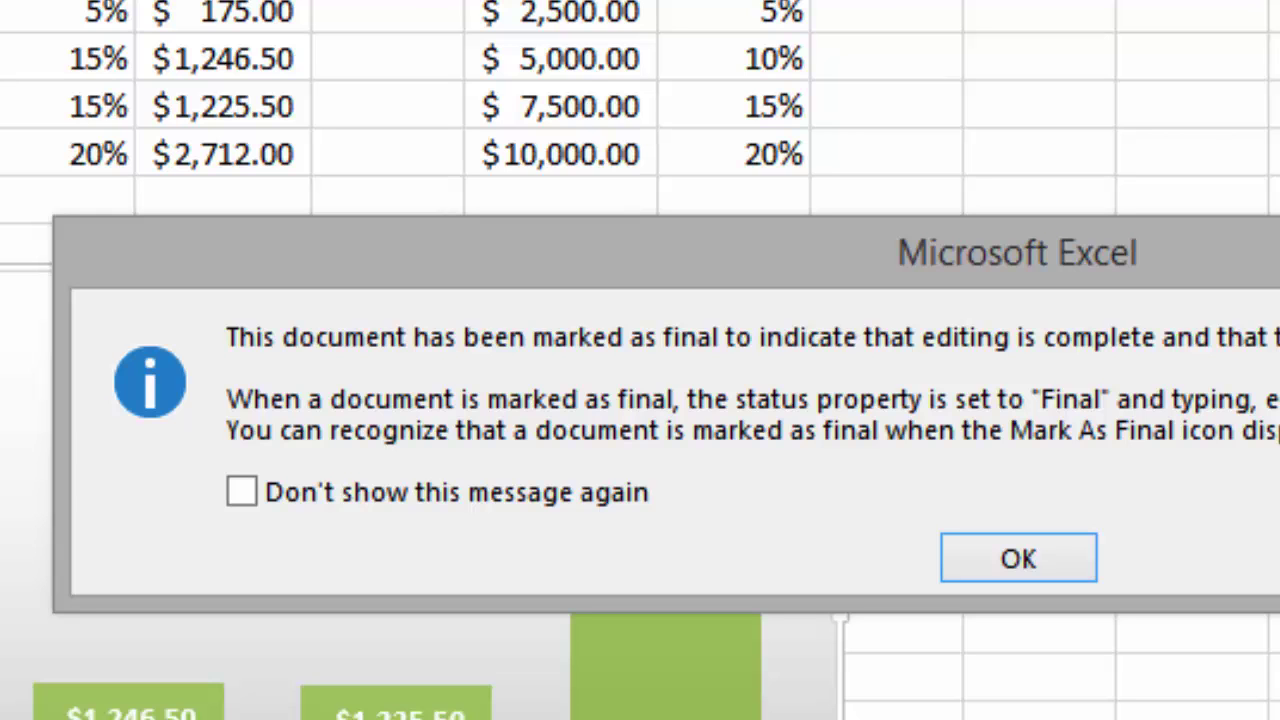
pyautogui.click(1018, 558)
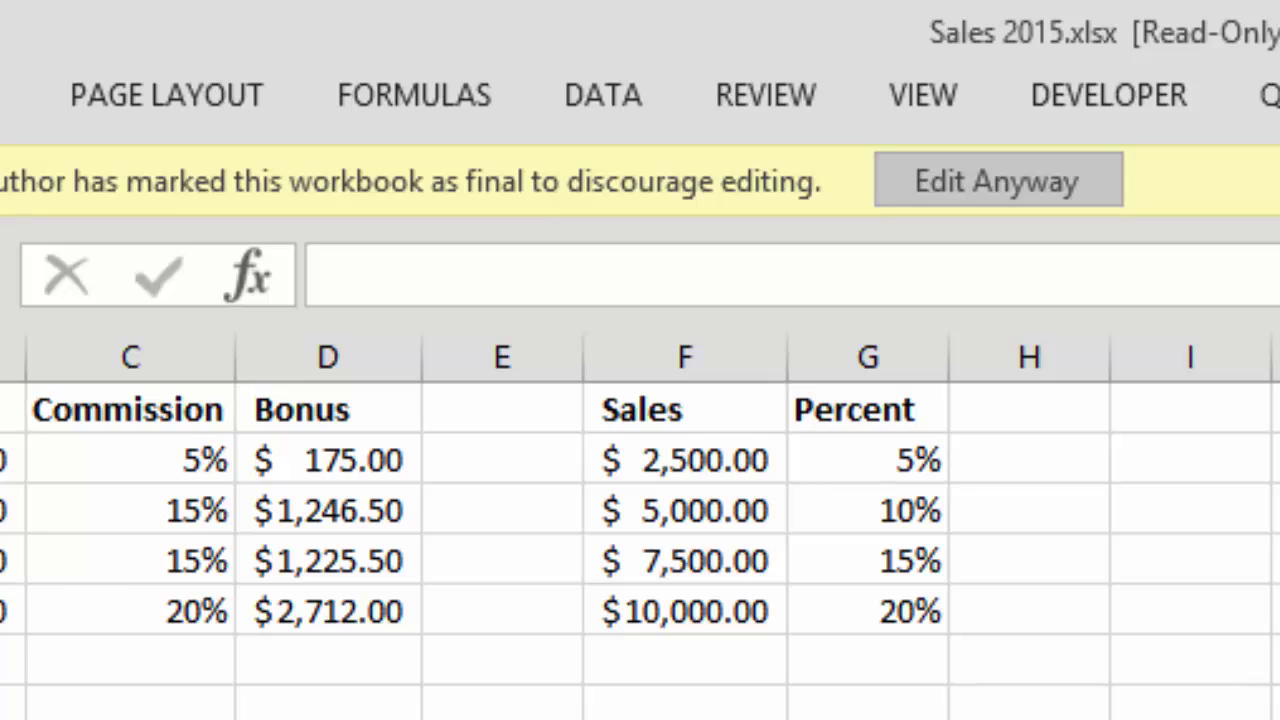
pyautogui.click(998, 181)
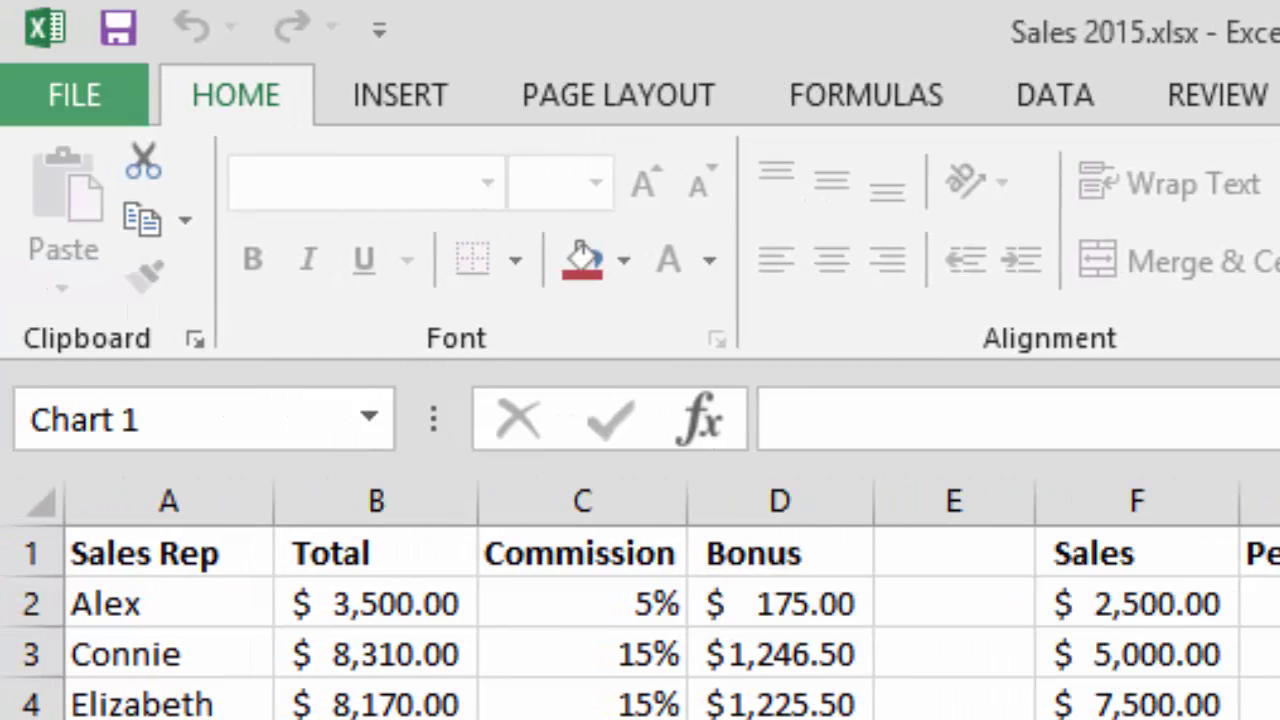
# Encrypt Sales 2015 with an opening password, entering it and confirming it
pyautogui.click(75, 95)
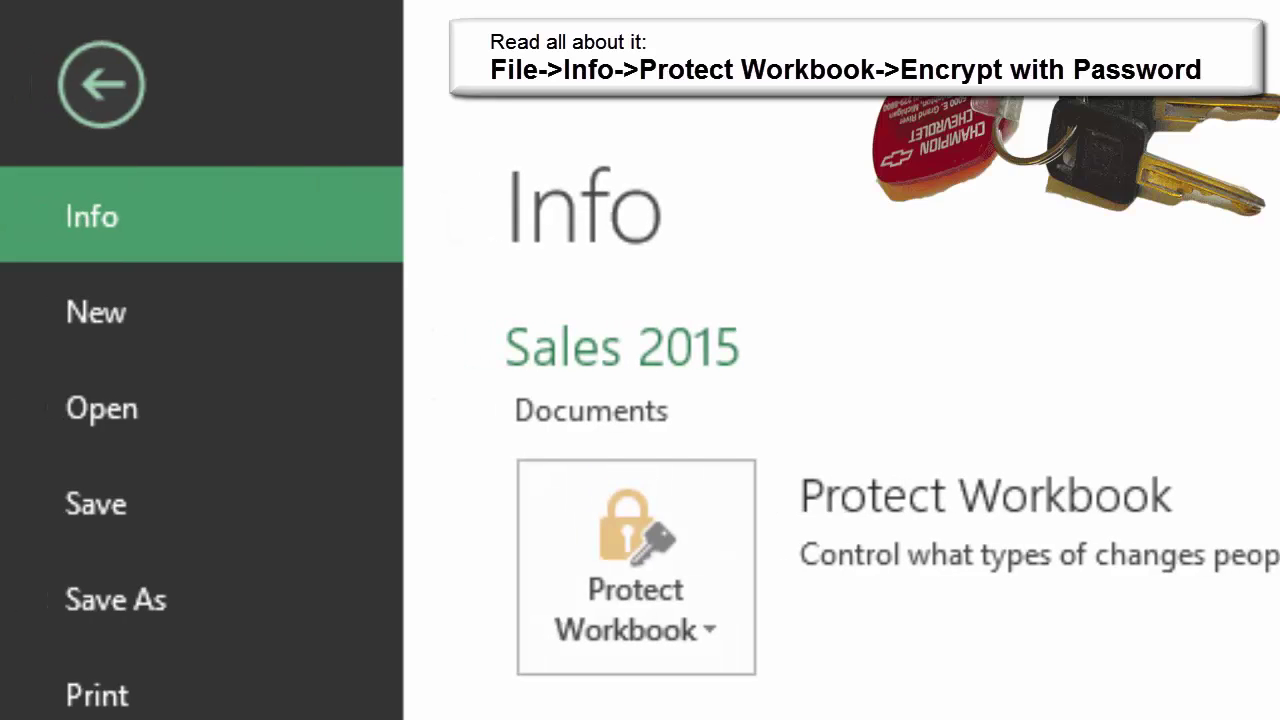
pyautogui.click(636, 568)
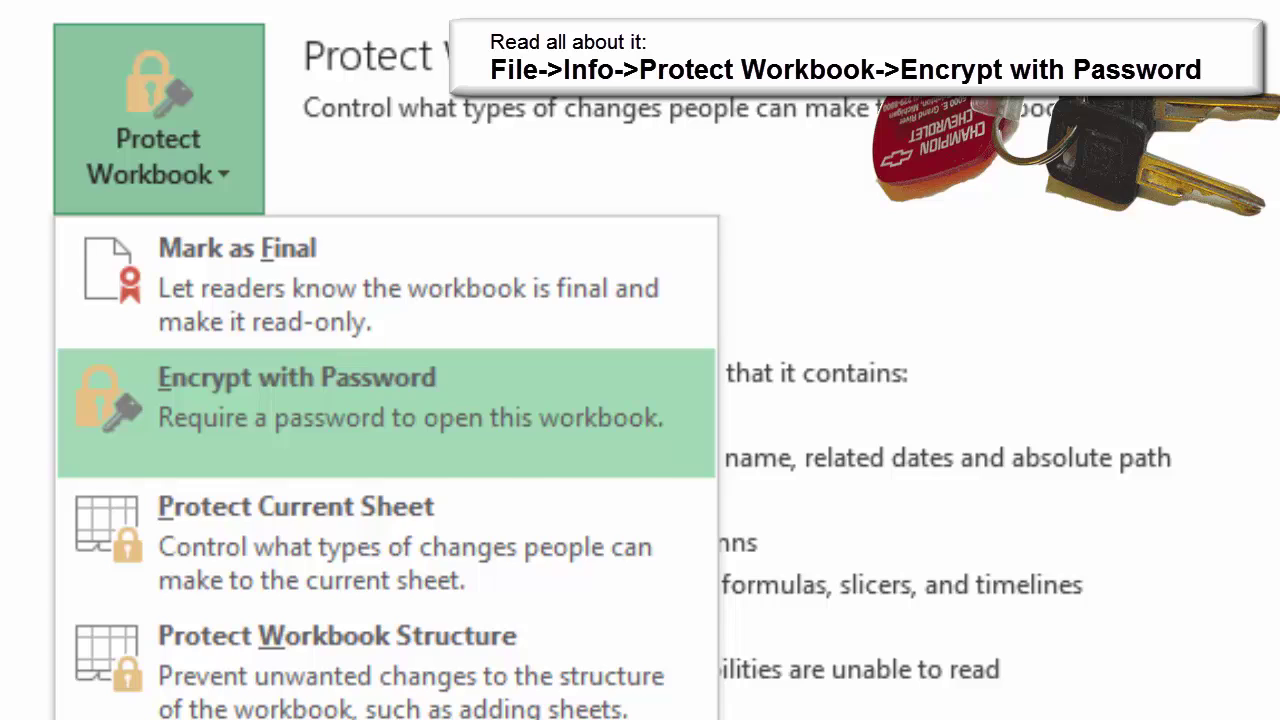
pyautogui.click(386, 412)
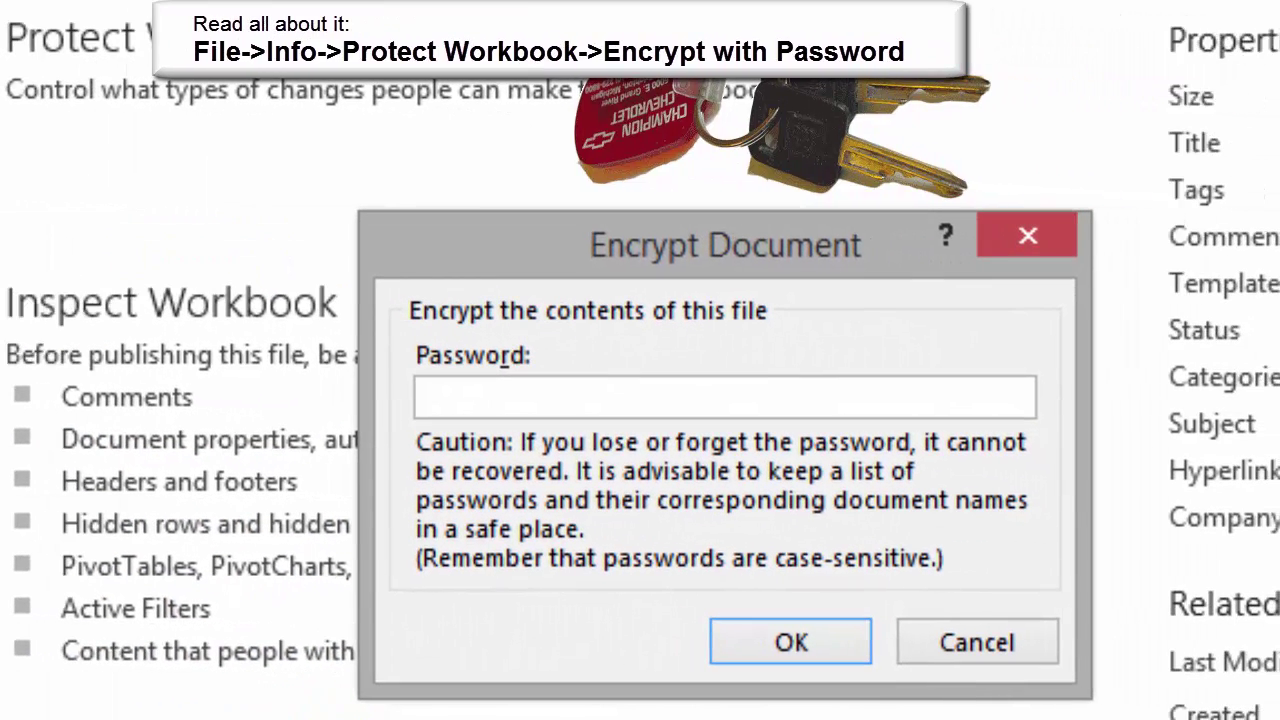
pyautogui.write('******')
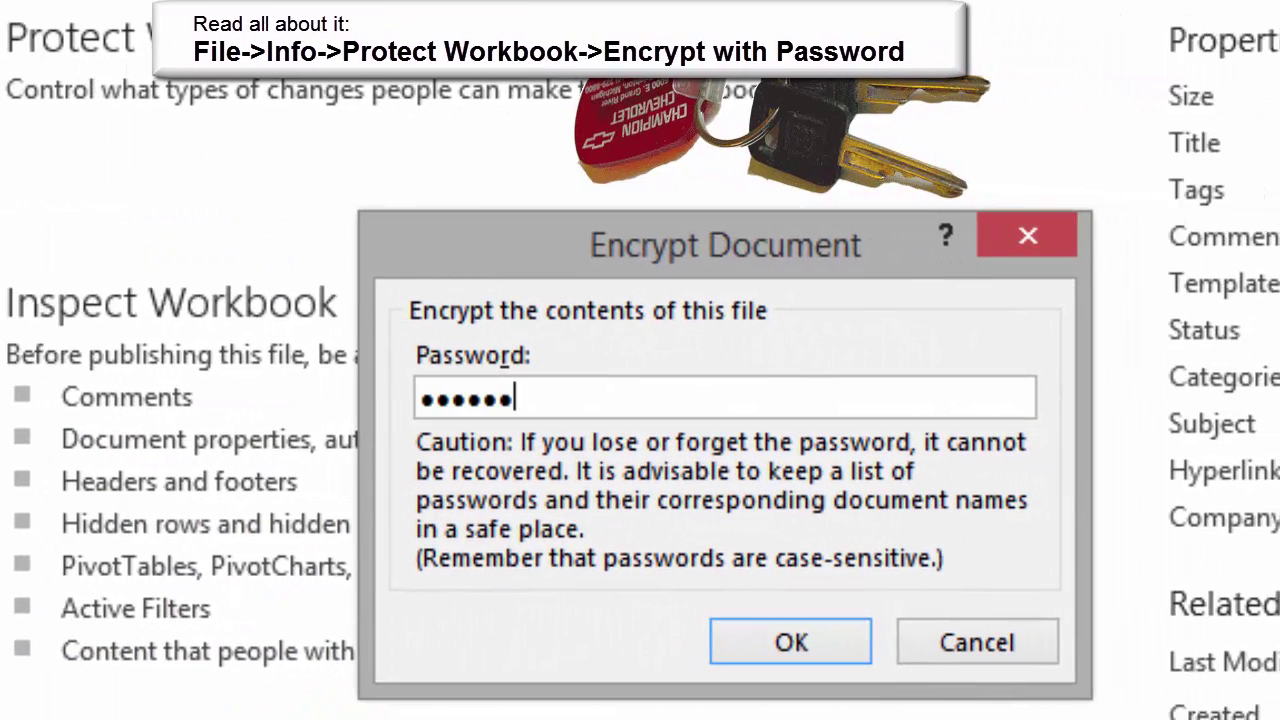
pyautogui.press('Return')
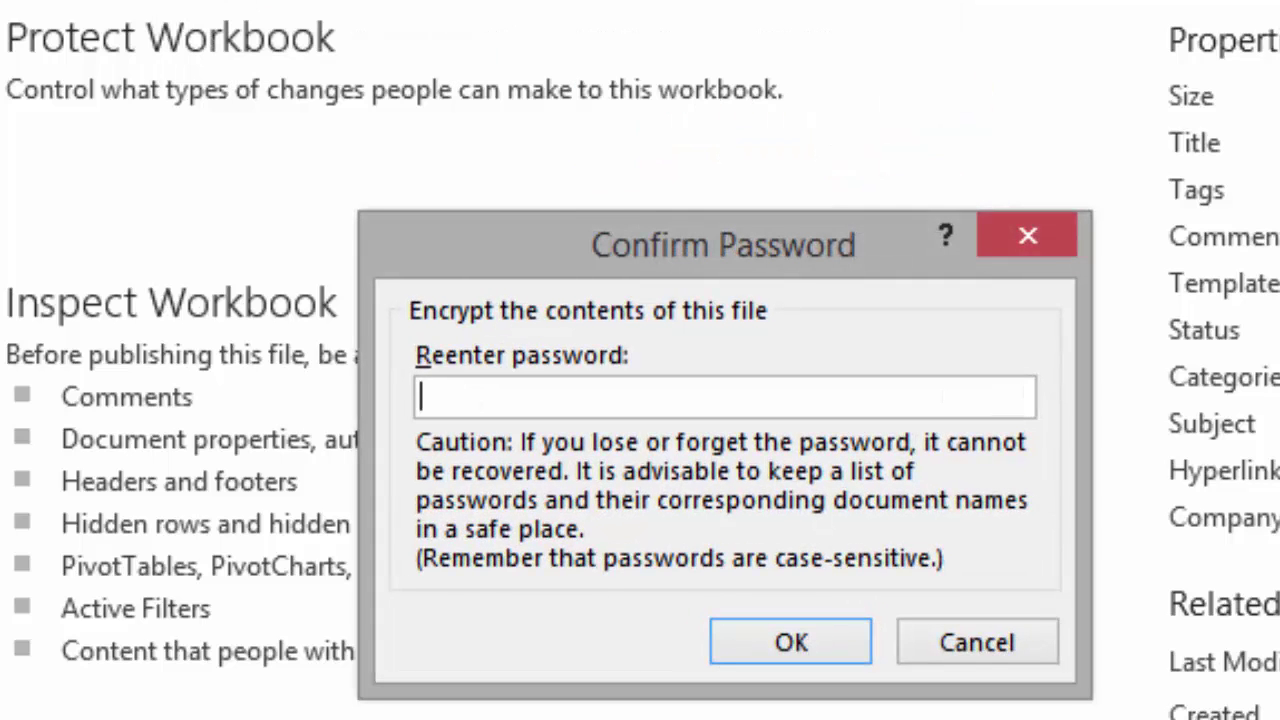
pyautogui.write('******')
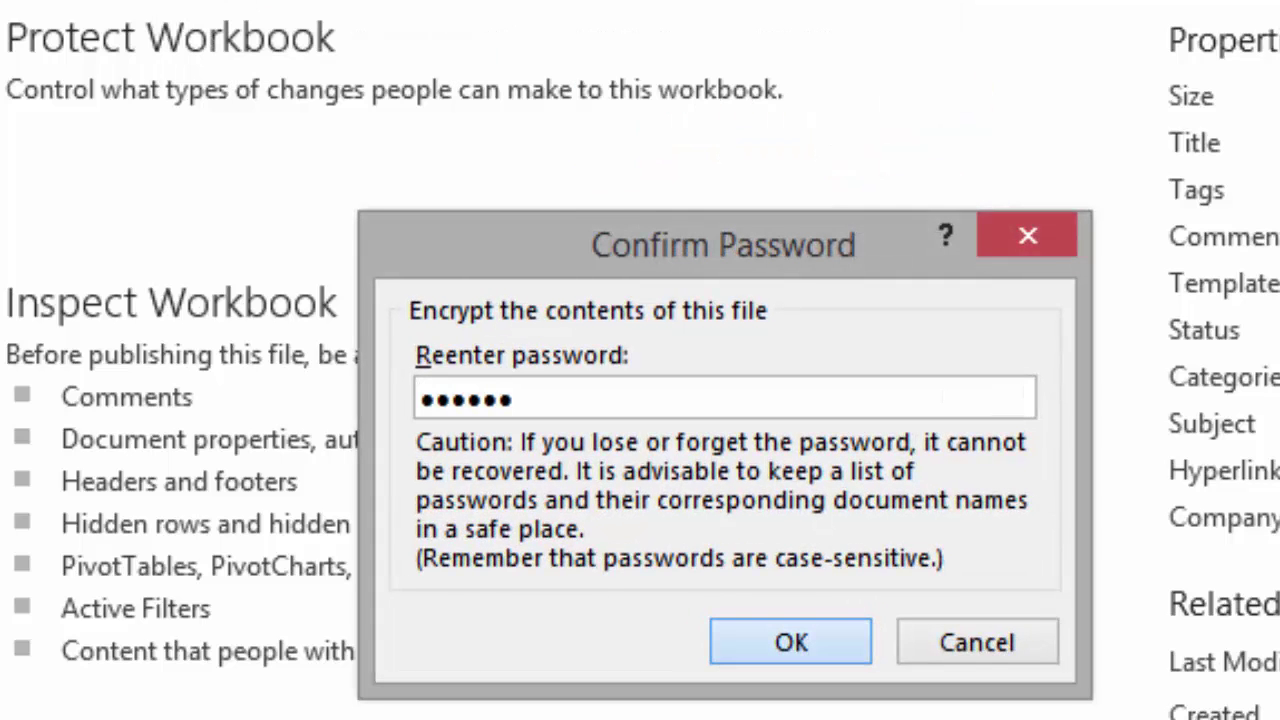
pyautogui.press('Return')
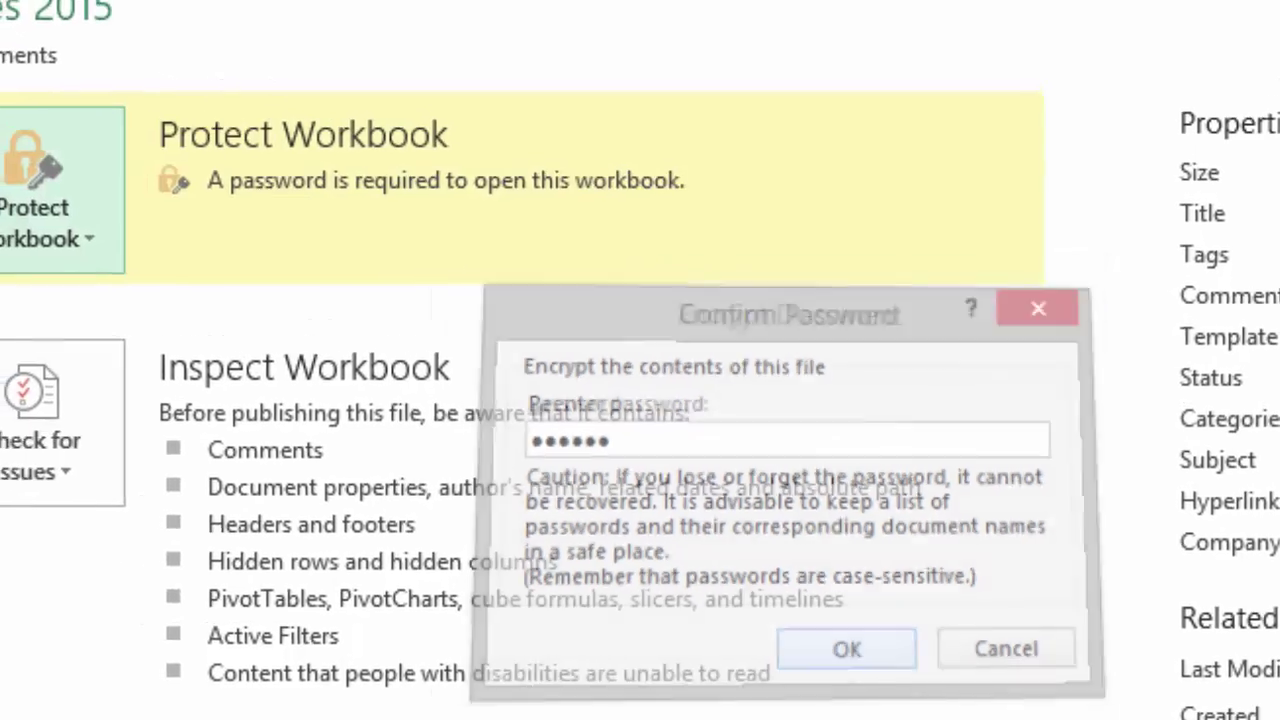